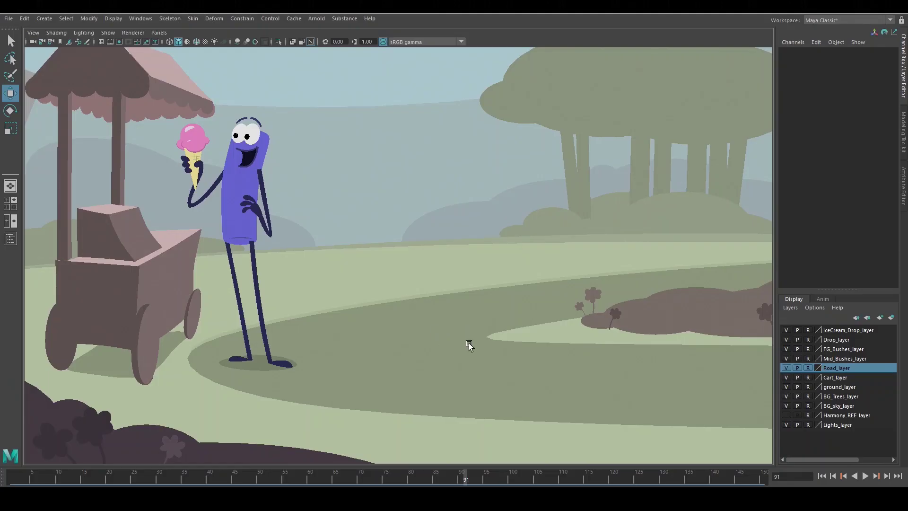
Examine the ice-cream cart scene from outside its camera framing and play back the animation
{"action": "right_click_drag", "start_coordinate": [469, 342], "coordinate": [279, 231], "text": "alt"}
{"action": "mouse_move", "coordinate": [496, 275]}
{"action": "left_mouse_down", "text": "alt"}
{"action": "mouse_move", "coordinate": [396, 282]}
{"action": "mouse_move", "coordinate": [610, 277]}
{"action": "mouse_move", "coordinate": [506, 273]}
{"action": "left_mouse_up", "text": "alt"}
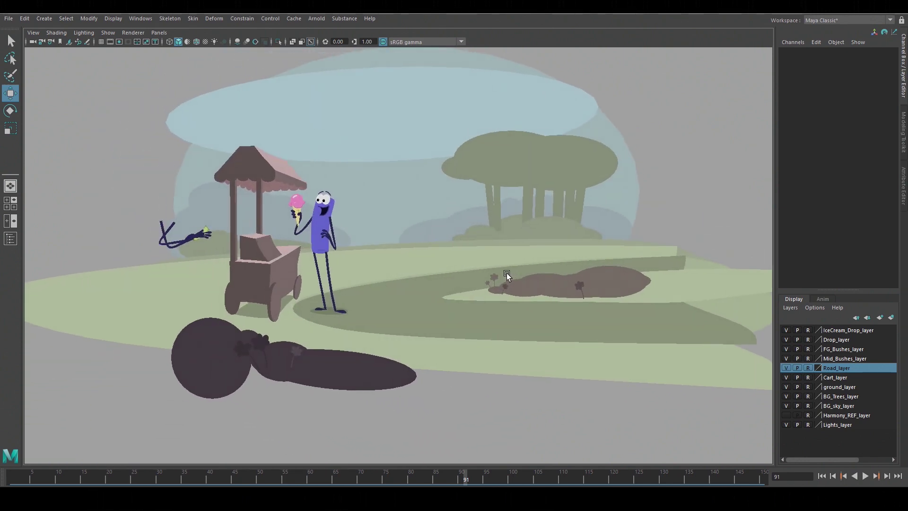
{"action": "key", "text": "alt+v"}
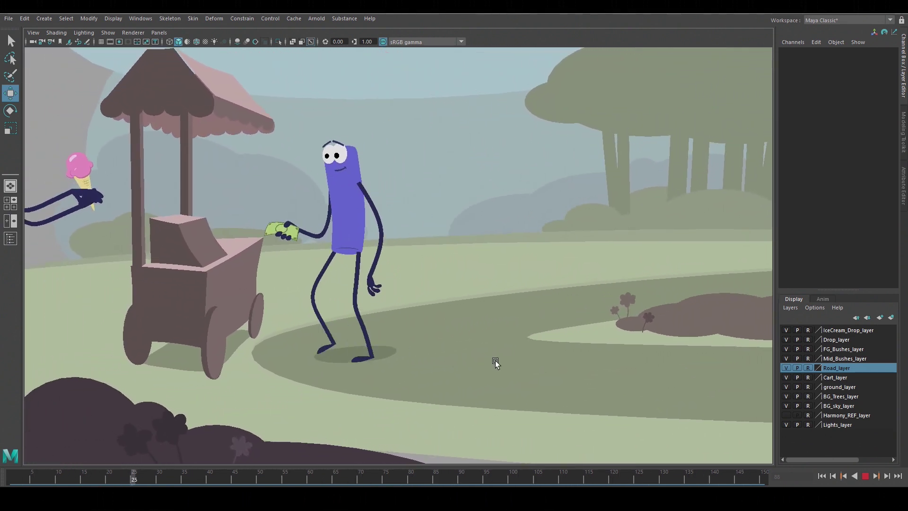
Pull apart the flattened spheres of the middle bush and the body panels and wheels of the ice-cream cart
{"action": "left_click", "coordinate": [598, 83]}
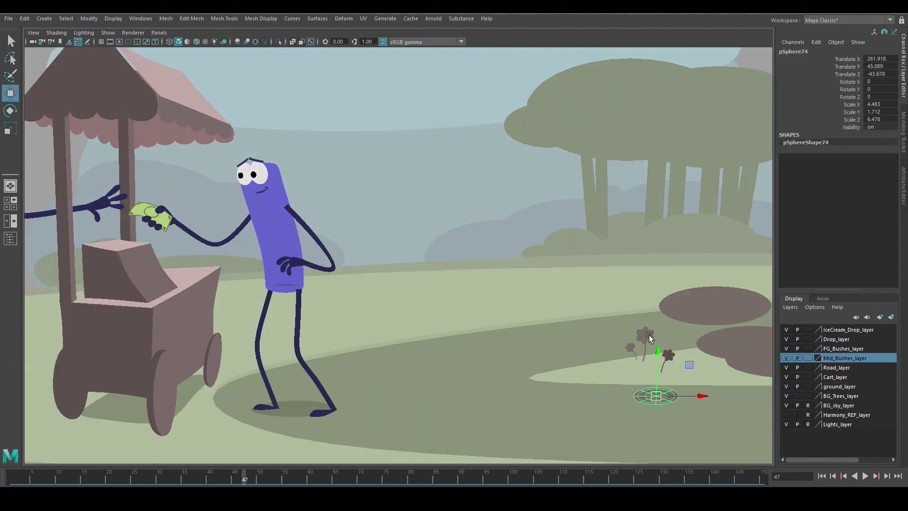
{"action": "left_click_drag", "start_coordinate": [648, 318], "coordinate": [623, 333]}
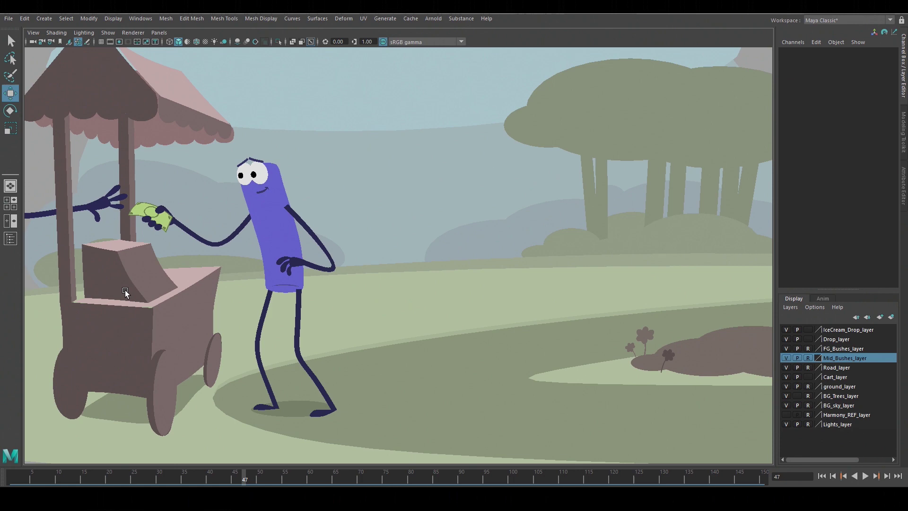
{"action": "left_click_drag", "start_coordinate": [124, 289], "coordinate": [177, 327]}
{"action": "middle_click_drag", "start_coordinate": [178, 327], "coordinate": [378, 279], "text": "alt"}
{"action": "right_click_drag", "start_coordinate": [378, 279], "coordinate": [432, 294], "text": "alt"}
{"action": "left_click_drag", "start_coordinate": [407, 322], "coordinate": [450, 339]}
{"action": "left_click", "coordinate": [260, 321]}
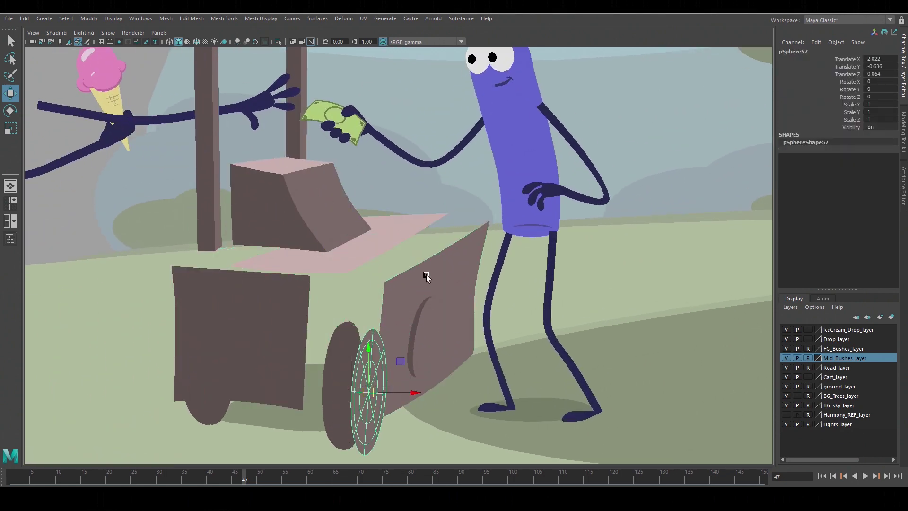
Undo the moves of the ice-cream cart's pieces
{"action": "key", "text": "ctrl+z"}
{"action": "key", "text": "ctrl+z"}
{"action": "key", "text": "ctrl+z"}
{"action": "key", "text": "ctrl+z"}
{"action": "key", "text": "ctrl+z"}
{"action": "key", "text": "ctrl+z"}
{"action": "key", "text": "ctrl+z"}
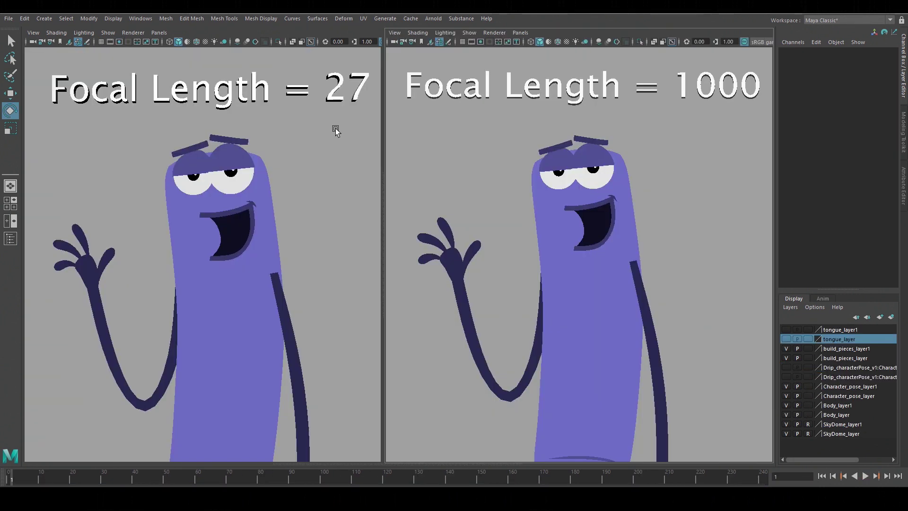
Select the Focal Length = 27 and Focal Length = 1000 labels in turn, and clear the selection
{"action": "left_click", "coordinate": [347, 97]}
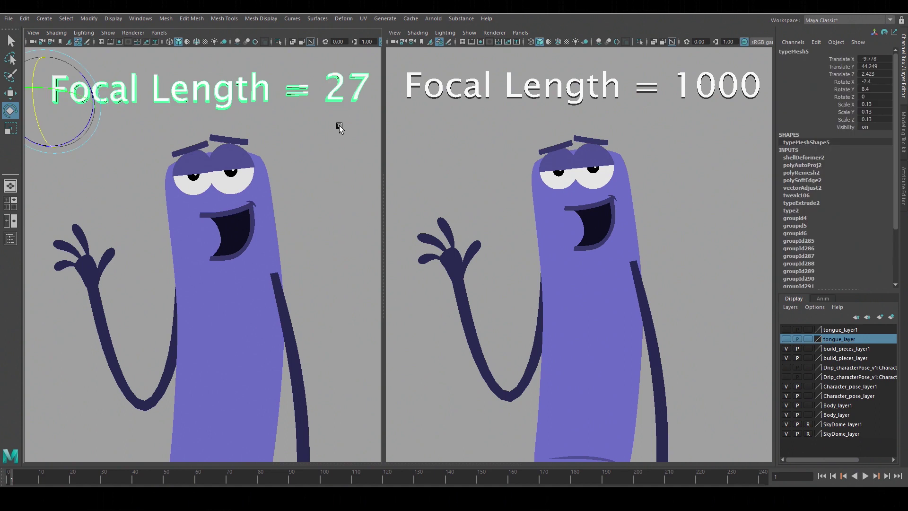
{"action": "left_click", "coordinate": [466, 99]}
{"action": "key", "text": "q"}
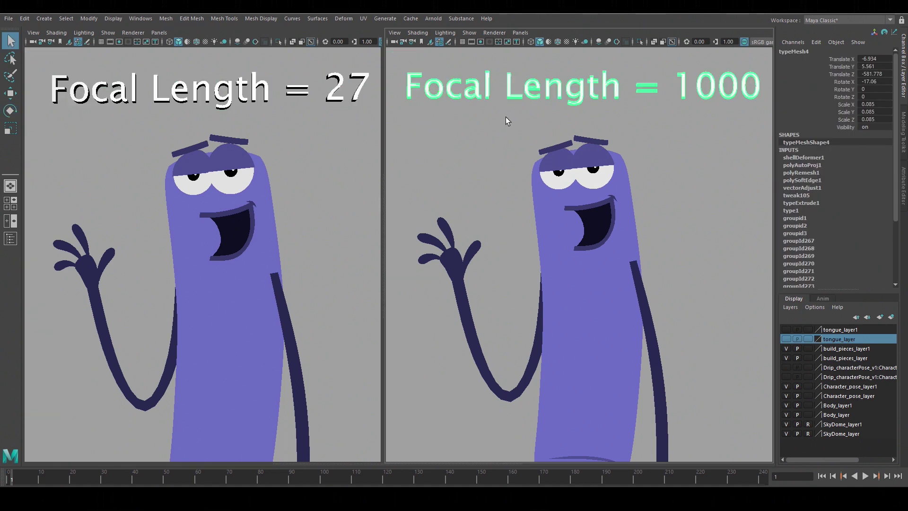
{"action": "left_click", "coordinate": [440, 137]}
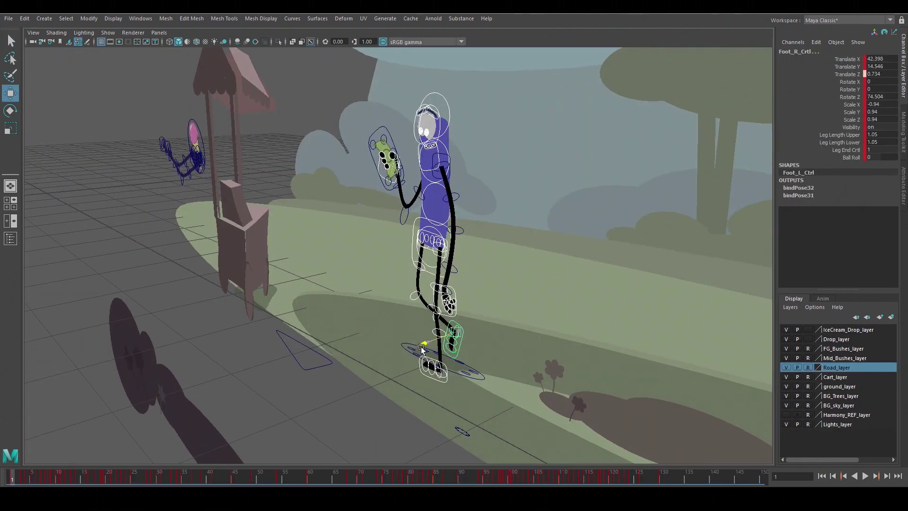
Try repositioning the character's raised foot and body controls and adjusting the hanging hand at frame 1
{"action": "mouse_move", "coordinate": [433, 343]}
{"action": "left_mouse_down"}
{"action": "mouse_move", "coordinate": [427, 349]}
{"action": "mouse_move", "coordinate": [446, 350]}
{"action": "left_mouse_up"}
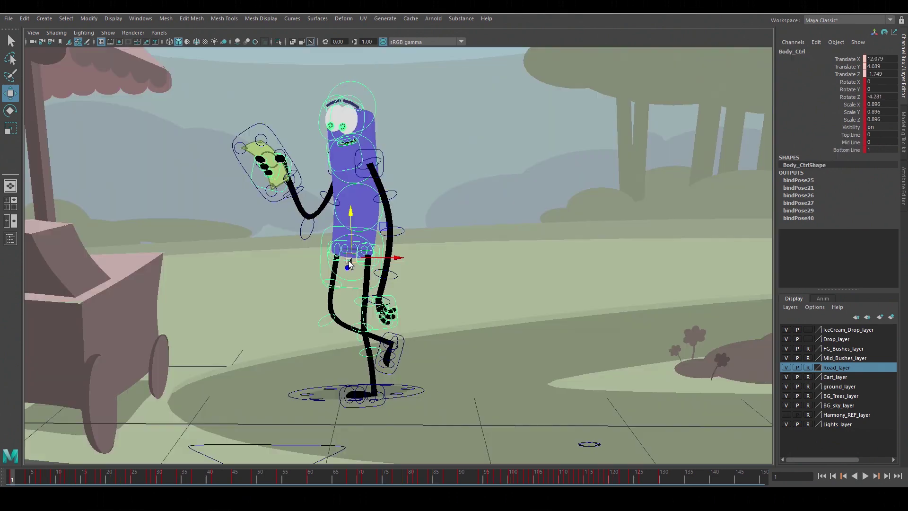
{"action": "key", "text": "r"}
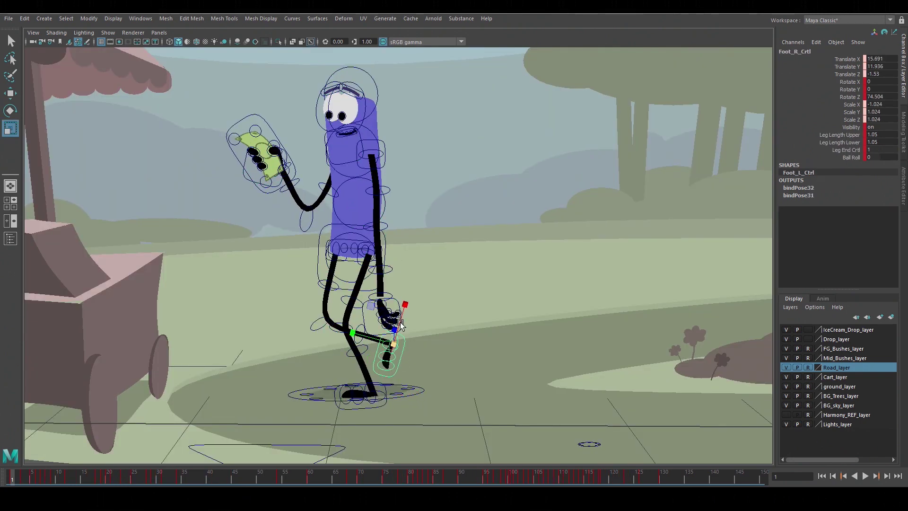
{"action": "left_click", "coordinate": [392, 308]}
{"action": "left_click", "coordinate": [269, 323]}
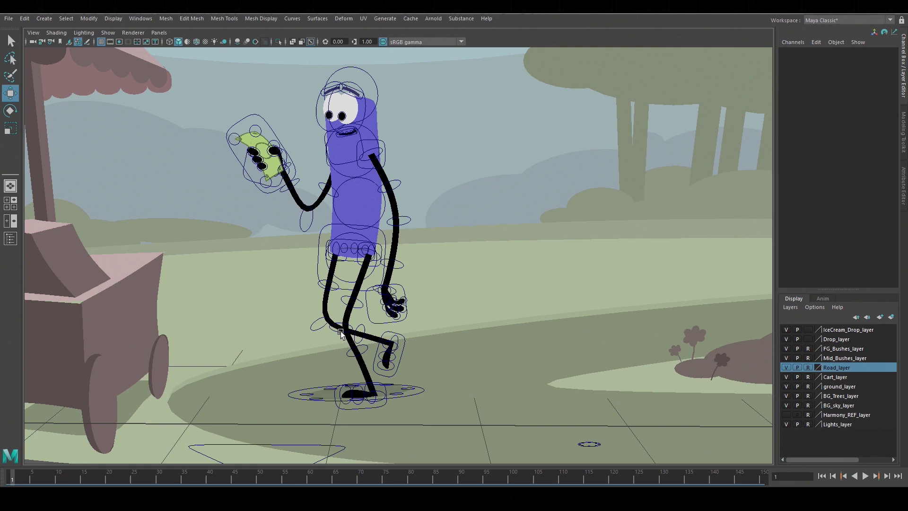
Play the animation and compare the character's poses at frames 150 and 1
{"action": "left_click", "coordinate": [865, 476]}
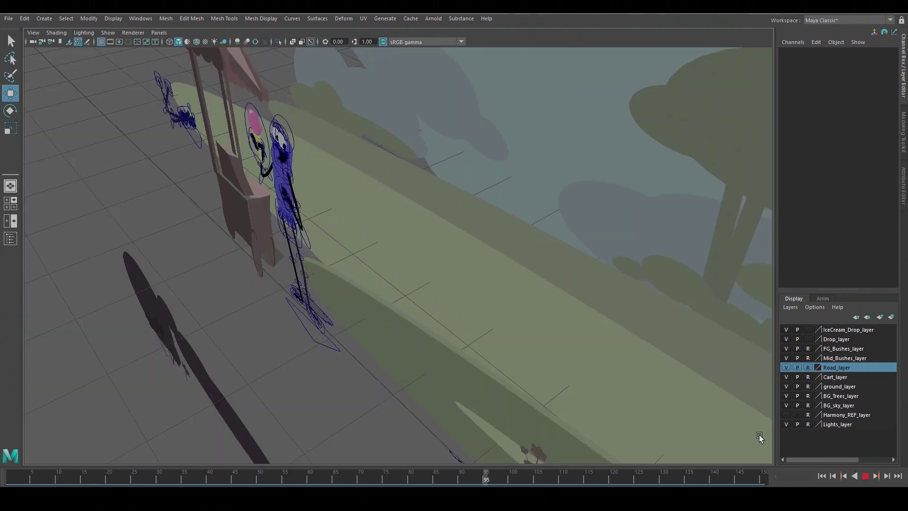
{"action": "left_click", "coordinate": [864, 477]}
{"action": "left_click", "coordinate": [763, 478]}
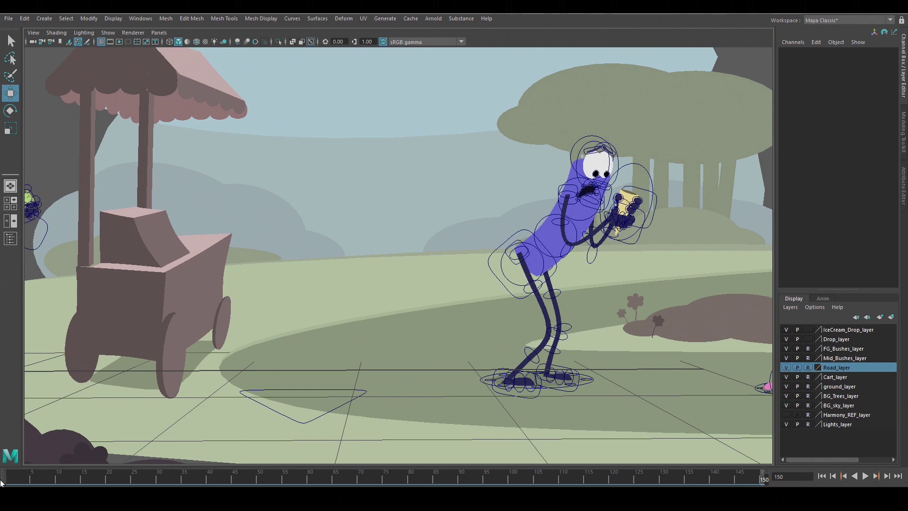
{"action": "left_click", "coordinate": [13, 477]}
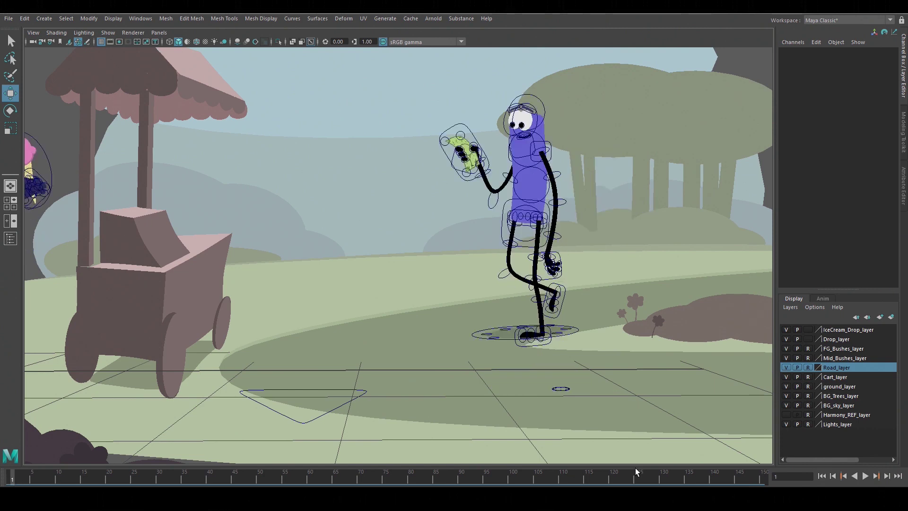
{"action": "left_click", "coordinate": [763, 478]}
{"action": "left_click", "coordinate": [13, 477]}
{"action": "key", "text": "period"}
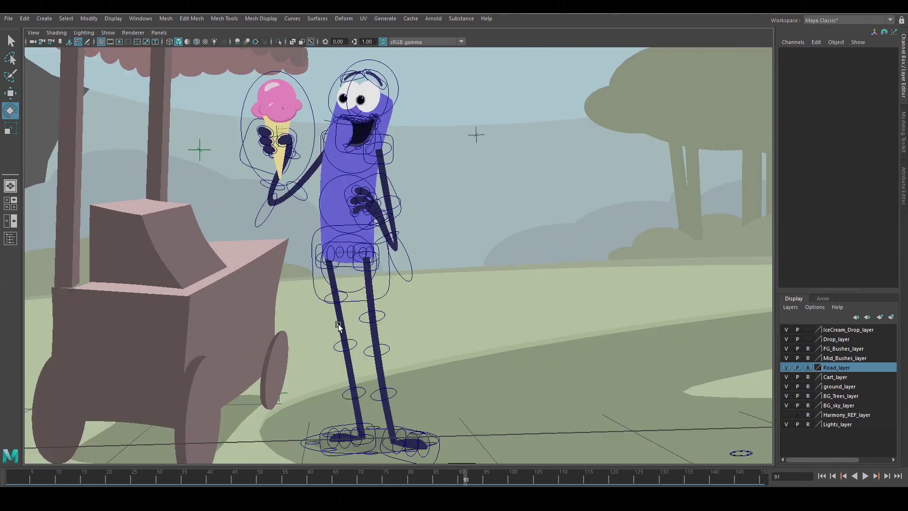
Step forward and back through the keyframes around frame 91 to examine how the character's pose changes
{"action": "key", "text": "alt+period"}
{"action": "key", "text": "alt+period"}
{"action": "key", "text": "alt+period"}
{"action": "key", "text": "alt+period"}
{"action": "key", "text": "alt+period"}
{"action": "key", "text": "alt+period"}
{"action": "key", "text": "alt+period"}
{"action": "key", "text": "alt+period"}
{"action": "key", "text": "alt+period"}
{"action": "key", "text": "alt+period"}
{"action": "key", "text": "alt+period"}
{"action": "key", "text": "alt+period"}
{"action": "key", "text": "alt+period"}
{"action": "key", "text": "alt+comma"}
{"action": "key", "text": "alt+comma"}
{"action": "key", "text": "alt+comma"}
{"action": "key", "text": "alt+comma"}
{"action": "key", "text": "alt+comma"}
{"action": "key", "text": "alt+comma"}
{"action": "key", "text": "alt+comma"}
{"action": "key", "text": "alt+comma"}
{"action": "key", "text": "alt+comma"}
{"action": "key", "text": "alt+comma"}
{"action": "key", "text": "alt+comma"}
{"action": "key", "text": "alt+comma"}
Set the Scale X of the character's body control to -1
{"action": "left_click", "coordinate": [390, 288]}
{"action": "left_click", "coordinate": [873, 105]}
{"action": "type", "text": "-1"}
{"action": "key", "text": "Return"}
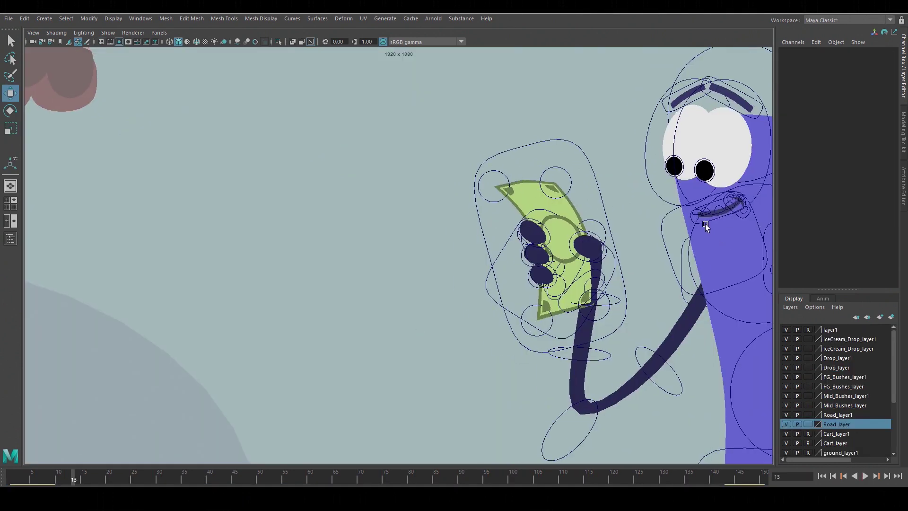
Move the closed mouth off the character's face at frame 13 and adjust its corner
{"action": "left_click", "coordinate": [705, 224]}
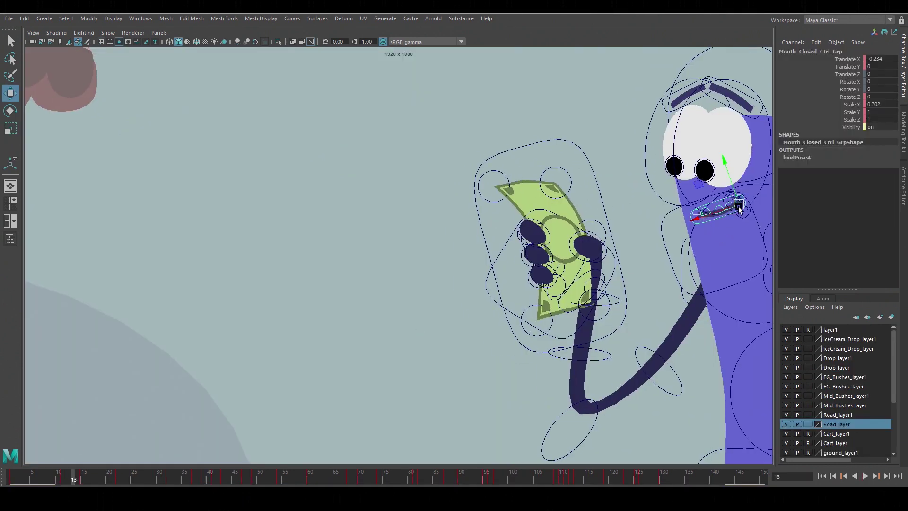
{"action": "left_click_drag", "start_coordinate": [738, 208], "coordinate": [623, 135]}
{"action": "left_click", "coordinate": [736, 233]}
{"action": "left_click", "coordinate": [741, 218]}
{"action": "left_click_drag", "start_coordinate": [738, 206], "coordinate": [629, 116]}
{"action": "left_click", "coordinate": [632, 161]}
Play the animation on to frame 84 and move the open mouth off the character's face
{"action": "key", "text": "alt+v"}
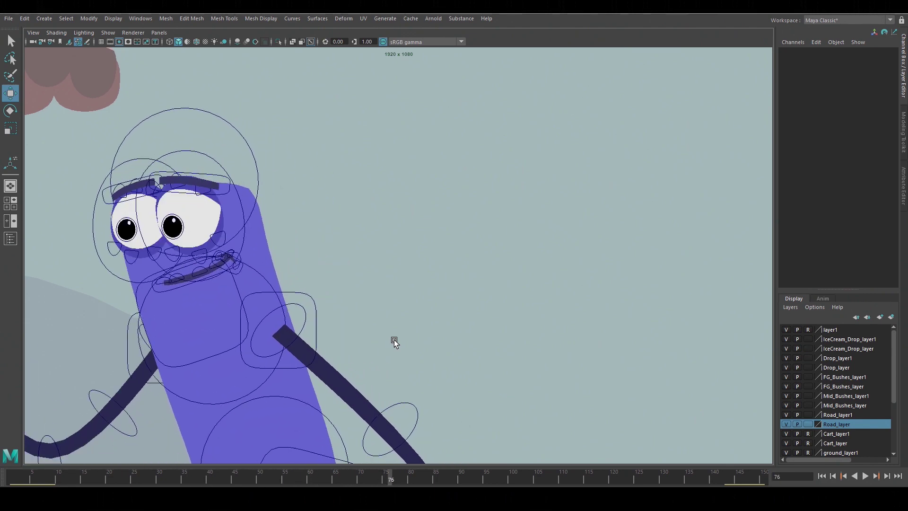
{"action": "key", "text": "alt+v"}
{"action": "left_click", "coordinate": [276, 266]}
{"action": "left_click_drag", "start_coordinate": [229, 277], "coordinate": [436, 282]}
Reshape the detached open mouth by moving its upper corner, lower edge and corner-crease controls
{"action": "left_click", "coordinate": [437, 264]}
{"action": "left_click_drag", "start_coordinate": [473, 259], "coordinate": [456, 226]}
{"action": "left_click", "coordinate": [436, 318]}
{"action": "left_click_drag", "start_coordinate": [438, 305], "coordinate": [427, 342]}
{"action": "left_click", "coordinate": [471, 313]}
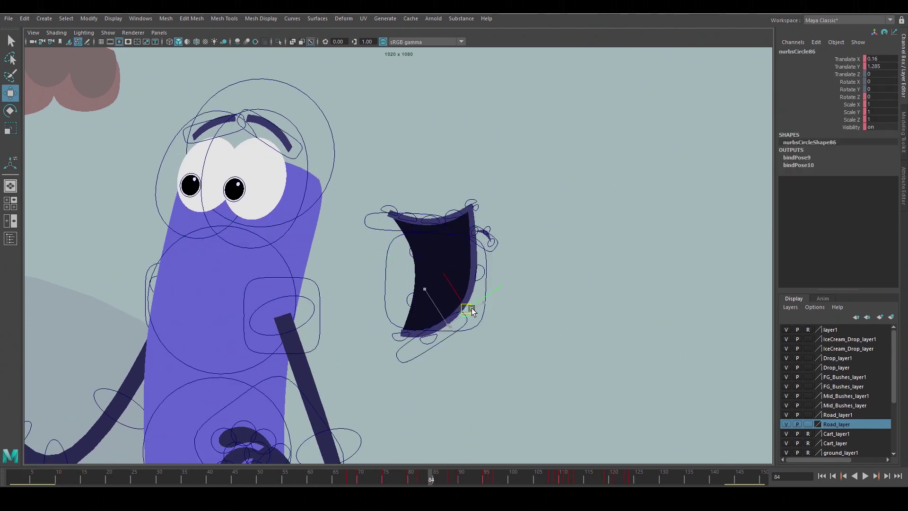
{"action": "left_click", "coordinate": [508, 289]}
{"action": "left_click", "coordinate": [492, 247]}
{"action": "left_click_drag", "start_coordinate": [487, 235], "coordinate": [471, 205]}
{"action": "left_click", "coordinate": [519, 253]}
Advance to frame 98 and set the main mouth control's Scale X to 1
{"action": "key", "text": "alt+period"}
{"action": "key", "text": "alt+period"}
{"action": "key", "text": "alt+period"}
{"action": "key", "text": "alt+period"}
{"action": "key", "text": "alt+period"}
{"action": "key", "text": "alt+period"}
{"action": "key", "text": "alt+period"}
{"action": "key", "text": "alt+period"}
{"action": "key", "text": "alt+period"}
{"action": "key", "text": "alt+period"}
{"action": "key", "text": "alt+period"}
{"action": "key", "text": "alt+period"}
{"action": "key", "text": "alt+period"}
{"action": "key", "text": "alt+period"}
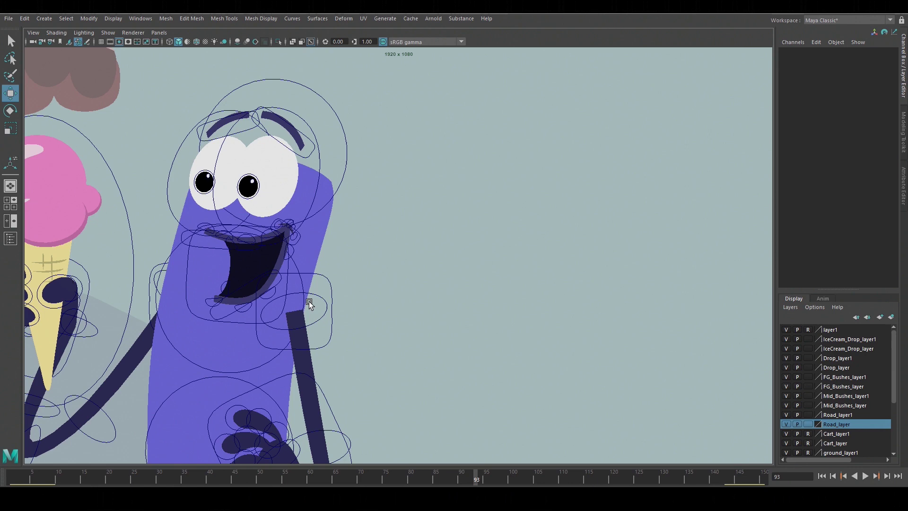
{"action": "left_click", "coordinate": [260, 287]}
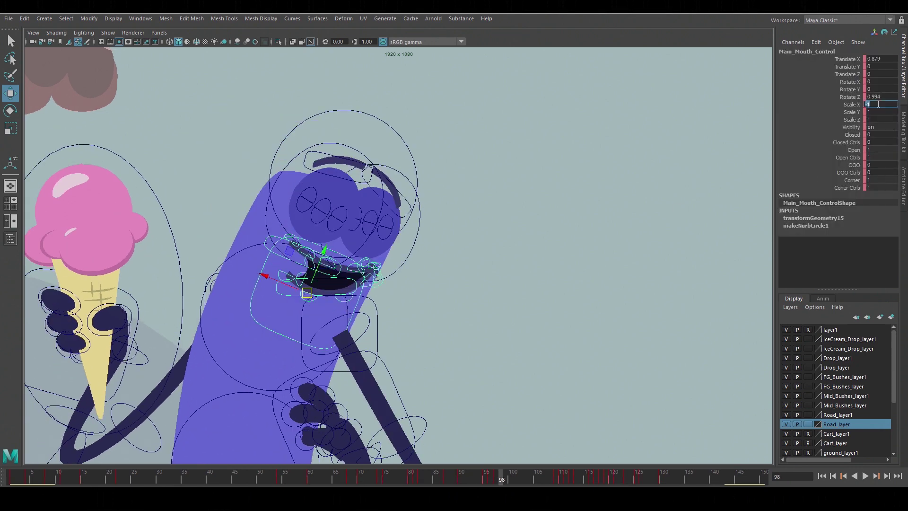
{"action": "type", "text": "1"}
{"action": "key", "text": "Return"}
{"action": "left_click", "coordinate": [521, 263]}
Advance to frame 113, move the circular mouth off the face and reshape its outline
{"action": "key", "text": "alt+period"}
{"action": "key", "text": "alt+period"}
{"action": "key", "text": "alt+period"}
{"action": "key", "text": "alt+period"}
{"action": "key", "text": "alt+period"}
{"action": "key", "text": "alt+period"}
{"action": "key", "text": "alt+period"}
{"action": "middle_click_drag", "start_coordinate": [608, 300], "coordinate": [391, 201], "text": "alt"}
{"action": "key", "text": "alt+period"}
{"action": "key", "text": "alt+period"}
{"action": "key", "text": "alt+period"}
{"action": "key", "text": "alt+period"}
{"action": "key", "text": "alt+period"}
{"action": "key", "text": "alt+period"}
{"action": "key", "text": "alt+period"}
{"action": "key", "text": "alt+period"}
{"action": "left_click", "coordinate": [350, 132]}
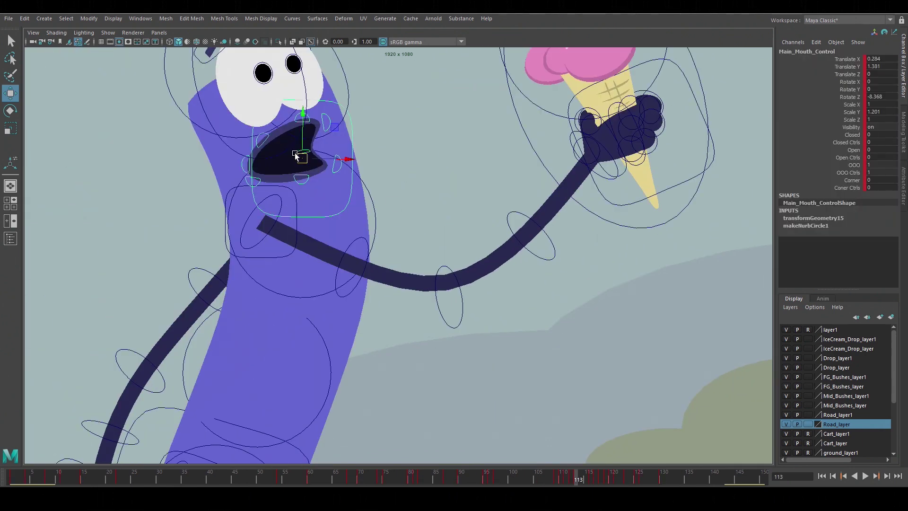
{"action": "left_click", "coordinate": [436, 177]}
{"action": "left_click_drag", "start_coordinate": [440, 173], "coordinate": [433, 203]}
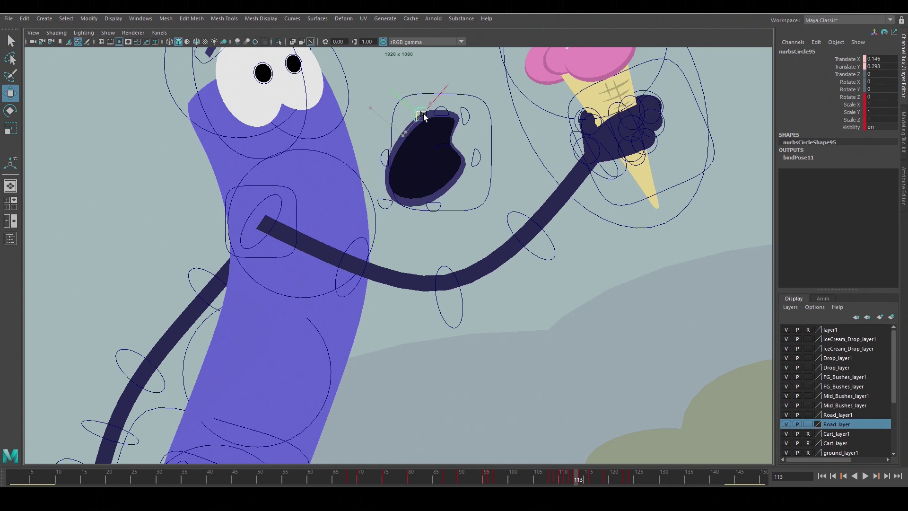
{"action": "left_click", "coordinate": [462, 236]}
Advance to the empty-cone pose, move the open mouth off the face and adjust its outline
{"action": "key", "text": "alt+period"}
{"action": "key", "text": "alt+period"}
{"action": "key", "text": "alt+period"}
{"action": "key", "text": "alt+period"}
{"action": "key", "text": "alt+period"}
{"action": "key", "text": "alt+period"}
{"action": "key", "text": "alt+period"}
{"action": "key", "text": "alt+period"}
{"action": "key", "text": "alt+period"}
{"action": "key", "text": "alt+period"}
{"action": "key", "text": "alt+period"}
{"action": "key", "text": "alt+period"}
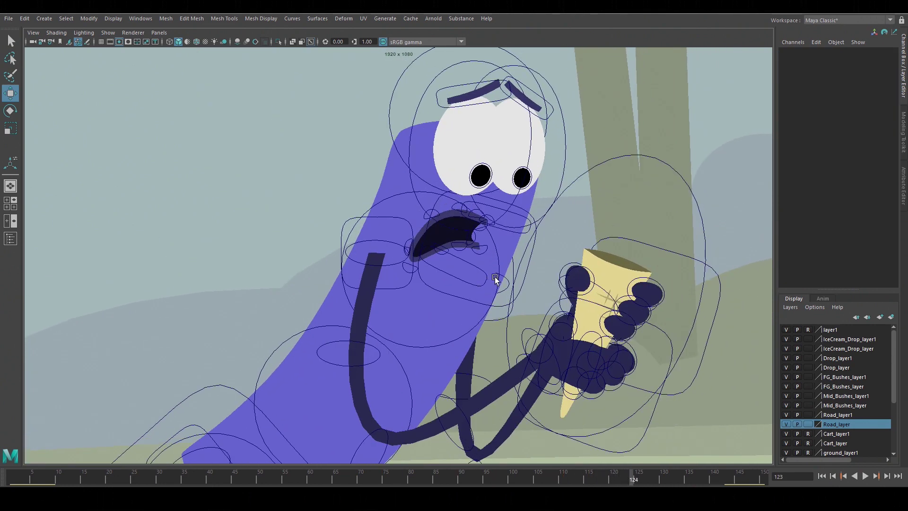
{"action": "left_click", "coordinate": [515, 293]}
{"action": "left_click_drag", "start_coordinate": [474, 255], "coordinate": [304, 186]}
{"action": "left_click", "coordinate": [294, 144]}
{"action": "left_click_drag", "start_coordinate": [281, 142], "coordinate": [286, 121]}
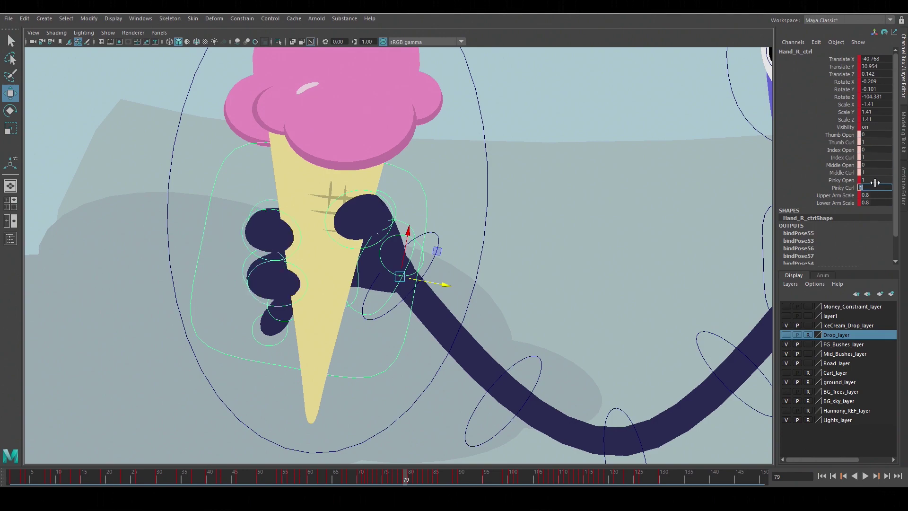
Select the right hand's index finger and thumb meshes and step through the frames to examine the grip on the cone
{"action": "right_click_drag", "start_coordinate": [367, 341], "coordinate": [438, 353], "text": "alt"}
{"action": "mouse_move", "coordinate": [438, 353]}
{"action": "left_mouse_down", "text": "alt"}
{"action": "mouse_move", "coordinate": [437, 303]}
{"action": "mouse_move", "coordinate": [443, 349]}
{"action": "left_mouse_up", "text": "alt"}
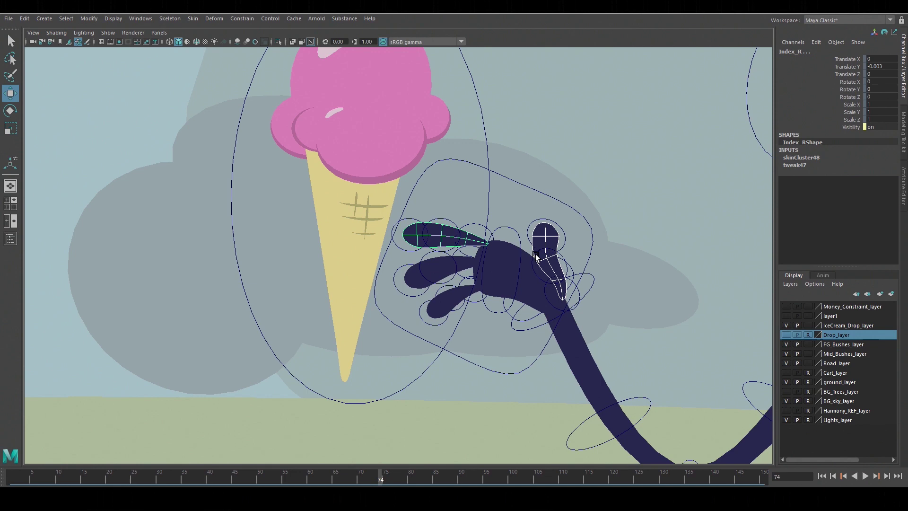
{"action": "left_click", "coordinate": [263, 288], "text": "shift"}
{"action": "key", "text": "alt+period"}
{"action": "key", "text": "alt+period"}
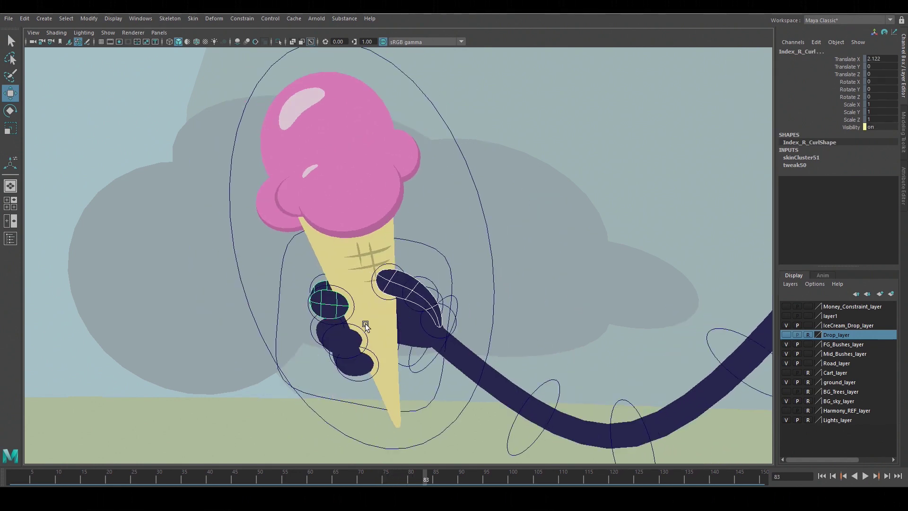
{"action": "key", "text": "alt+period"}
{"action": "left_click", "coordinate": [487, 272], "text": "shift"}
{"action": "key", "text": "alt+period"}
{"action": "key", "text": "alt+period"}
{"action": "key", "text": "alt+period"}
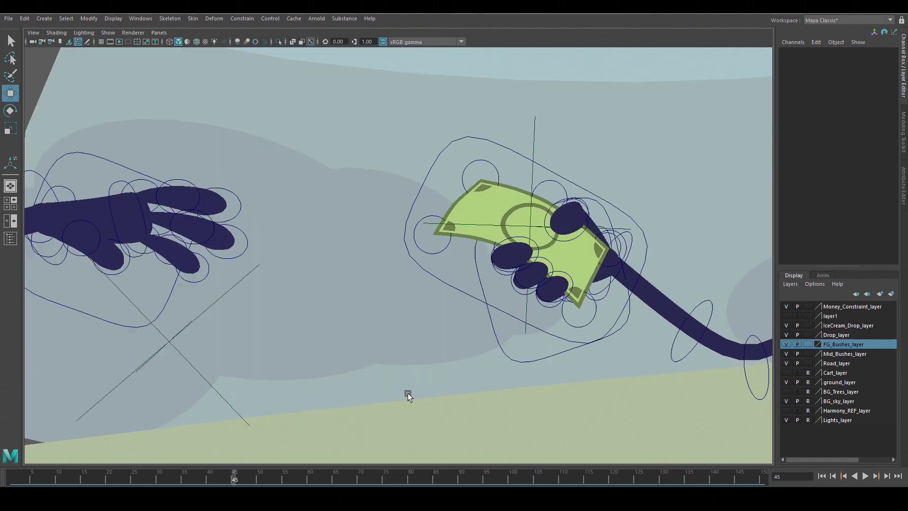
Test the money's parent constraint by moving the bill's hand locator and the receiving hand's control
{"action": "left_click", "coordinate": [242, 18]}
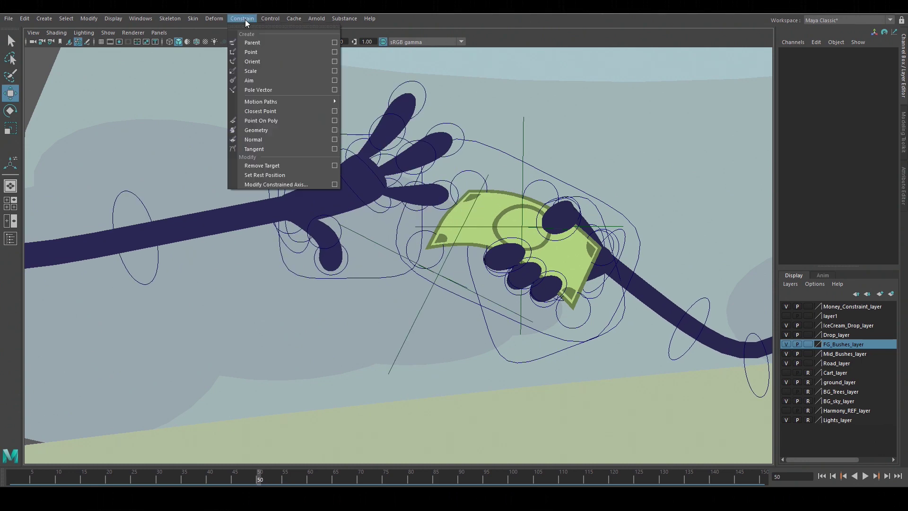
{"action": "left_click", "coordinate": [524, 136]}
{"action": "left_click_drag", "start_coordinate": [524, 228], "coordinate": [567, 165]}
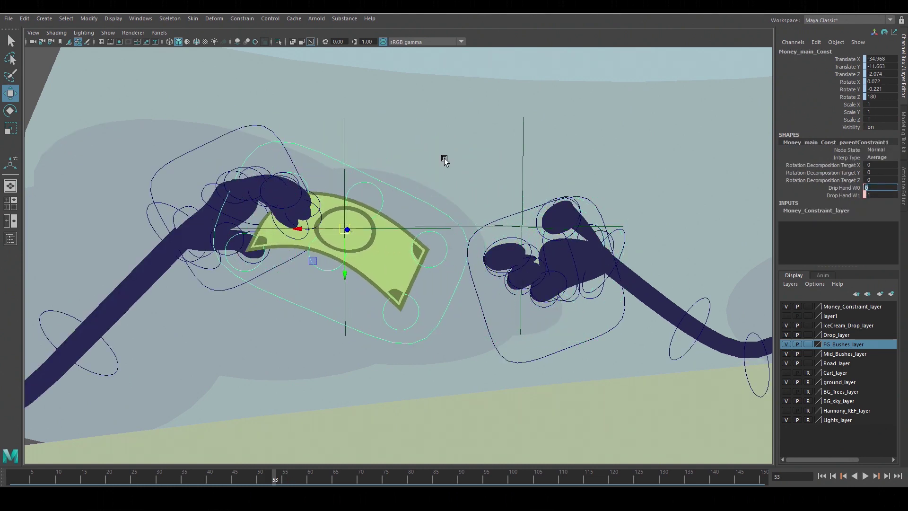
{"action": "left_click_drag", "start_coordinate": [221, 137], "coordinate": [147, 257]}
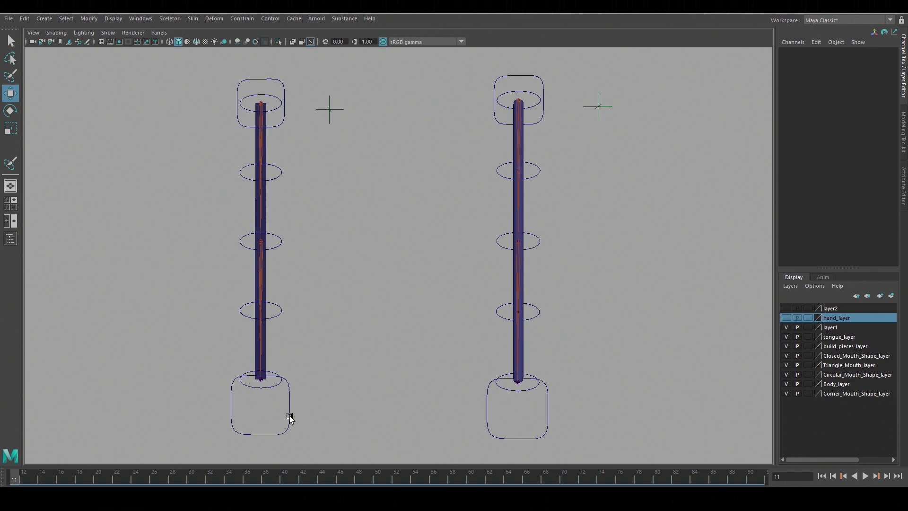
Raise both arm rigs' hand controls to a Translate Y of about 7.24 so the arms bend
{"action": "middle_click_drag", "start_coordinate": [440, 401], "coordinate": [385, 189]}
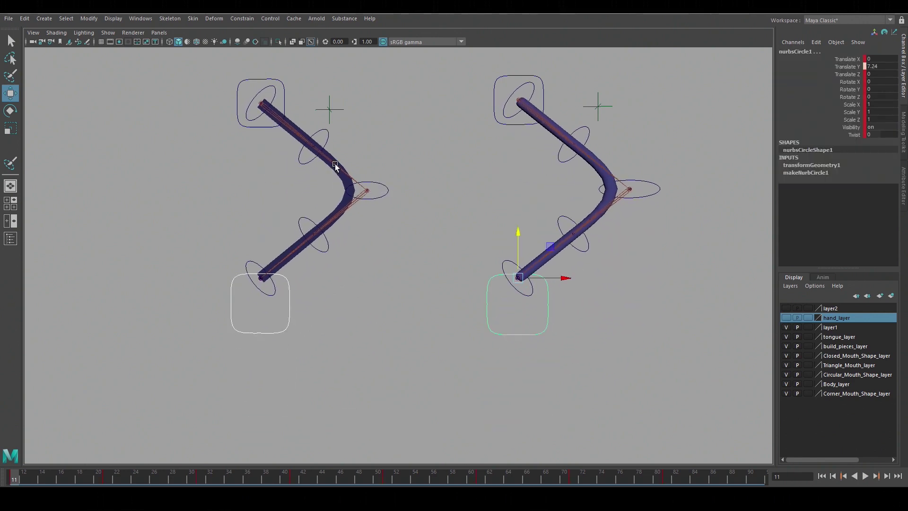
{"action": "left_click", "coordinate": [592, 157]}
{"action": "left_click_drag", "start_coordinate": [499, 230], "coordinate": [473, 326], "text": "alt"}
Reposition the second arm's hand control and set its Twist to about 48.2
{"action": "left_click", "coordinate": [521, 304]}
{"action": "left_click", "coordinate": [481, 362]}
{"action": "left_click_drag", "start_coordinate": [425, 355], "coordinate": [328, 305], "text": "alt"}
{"action": "left_click_drag", "start_coordinate": [329, 305], "coordinate": [246, 296], "text": "alt"}
{"action": "left_click_drag", "start_coordinate": [429, 280], "coordinate": [439, 283], "text": "alt"}
{"action": "left_click", "coordinate": [828, 134]}
{"action": "middle_click_drag", "start_coordinate": [601, 146], "coordinate": [830, 202]}
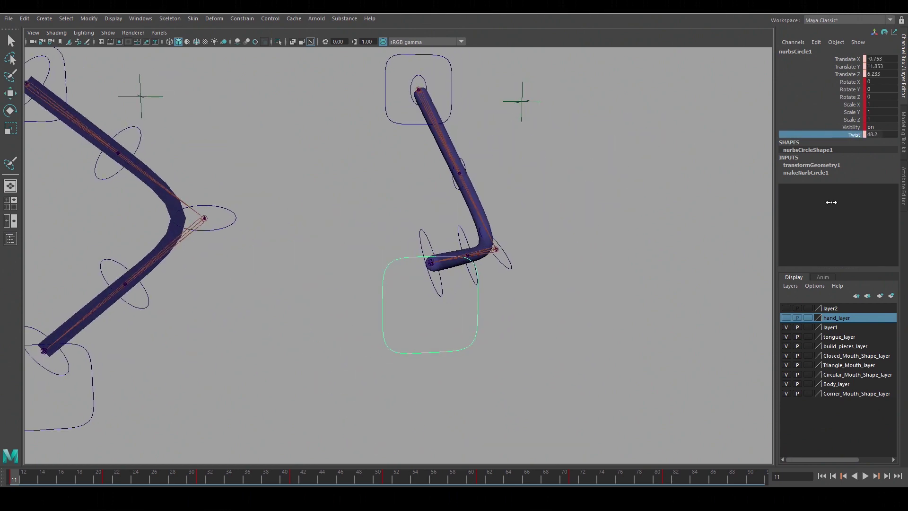
Try moving the second arm's pole vector to a Translate Z of about 0.59
{"action": "left_click_drag", "start_coordinate": [690, 208], "coordinate": [567, 203], "text": "alt"}
{"action": "left_click", "coordinate": [540, 100]}
{"action": "left_click_drag", "start_coordinate": [531, 92], "coordinate": [521, 83]}
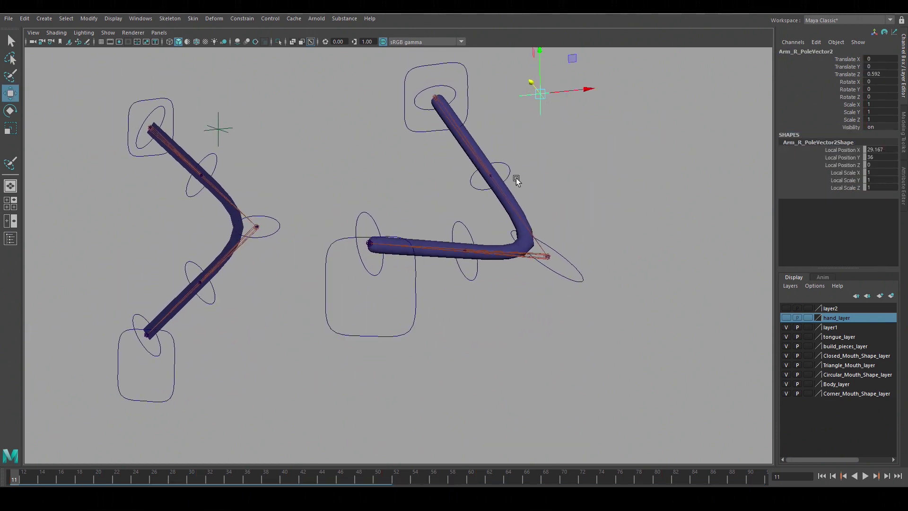
Try repositioning the first arm's hand control and its pole vector in depth to swing the elbow
{"action": "left_click_drag", "start_coordinate": [516, 178], "coordinate": [454, 250], "text": "alt"}
{"action": "left_click", "coordinate": [298, 353]}
{"action": "left_click_drag", "start_coordinate": [299, 321], "coordinate": [214, 333]}
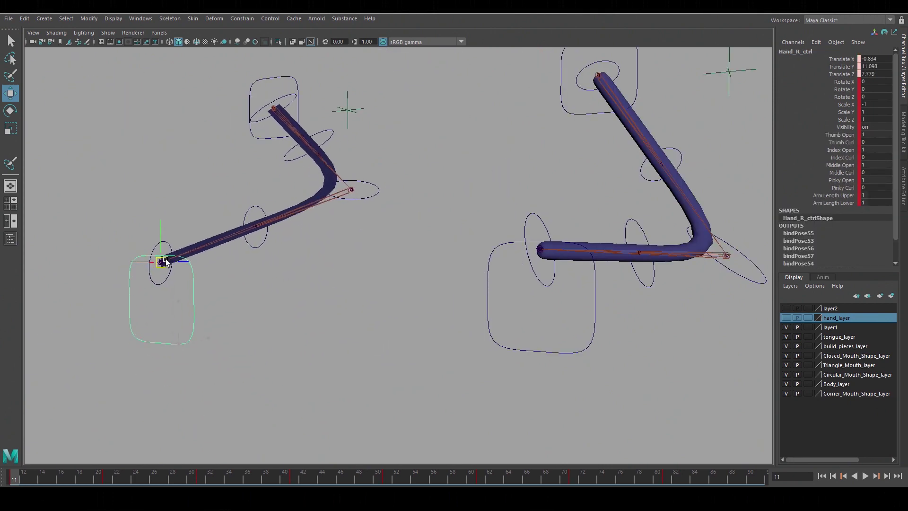
{"action": "left_click_drag", "start_coordinate": [166, 259], "coordinate": [173, 255]}
{"action": "left_click", "coordinate": [349, 111]}
{"action": "left_click_drag", "start_coordinate": [386, 165], "coordinate": [385, 208]}
{"action": "left_click_drag", "start_coordinate": [386, 208], "coordinate": [441, 242], "text": "alt"}
Inspect both bent arms from other angles and undo the trial moves back to straight arms
{"action": "left_click", "coordinate": [412, 304]}
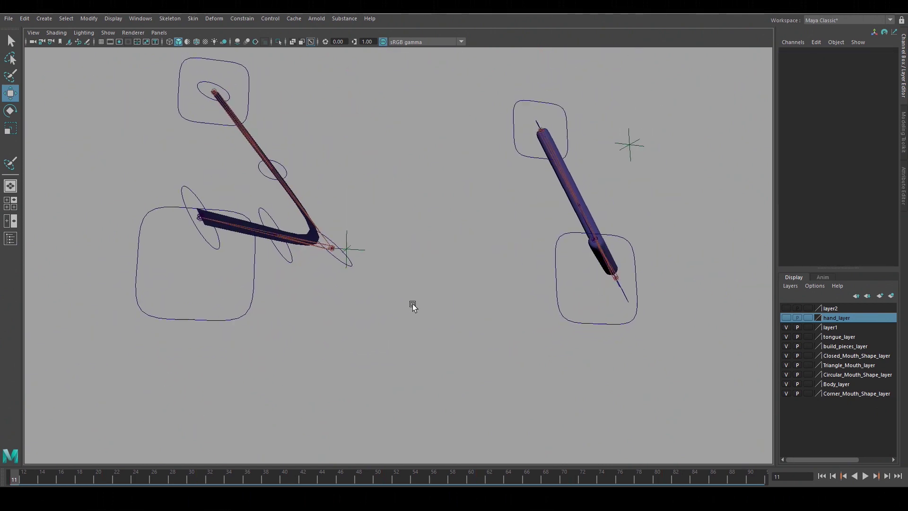
{"action": "left_click", "coordinate": [309, 278]}
{"action": "left_click_drag", "start_coordinate": [412, 304], "coordinate": [306, 303], "text": "alt"}
{"action": "left_click", "coordinate": [375, 363]}
{"action": "left_click_drag", "start_coordinate": [307, 303], "coordinate": [269, 410], "text": "alt"}
{"action": "key", "text": "ctrl+z"}
{"action": "key", "text": "ctrl+z"}
{"action": "key", "text": "ctrl+z"}
{"action": "key", "text": "ctrl+z"}
{"action": "key", "text": "ctrl+z"}
{"action": "key", "text": "ctrl+z"}
Move the first arm's hand control to about -4.65 in Translate X and 9.01 in Translate Y
{"action": "left_click", "coordinate": [277, 413]}
{"action": "left_click_drag", "start_coordinate": [247, 345], "coordinate": [229, 213]}
{"action": "left_click_drag", "start_coordinate": [199, 251], "coordinate": [132, 251]}
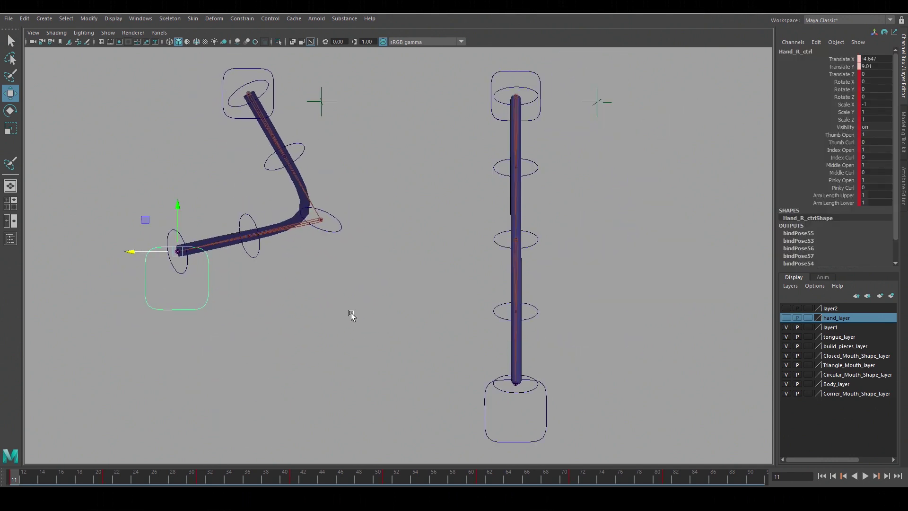
{"action": "right_click_drag", "start_coordinate": [351, 316], "coordinate": [417, 316], "text": "alt"}
{"action": "middle_click_drag", "start_coordinate": [416, 316], "coordinate": [483, 336], "text": "alt"}
Adjust the Arm Length Upper and Arm Length Lower attributes on the first arm's hand control
{"action": "left_click", "coordinate": [846, 195]}
{"action": "mouse_move", "coordinate": [461, 250]}
{"action": "middle_mouse_down"}
{"action": "mouse_move", "coordinate": [443, 250]}
{"action": "mouse_move", "coordinate": [463, 254]}
{"action": "middle_mouse_up"}
{"action": "left_click", "coordinate": [821, 204]}
{"action": "middle_click_drag", "start_coordinate": [540, 206], "coordinate": [605, 227]}
{"action": "left_click", "coordinate": [400, 373]}
{"action": "key", "text": "r"}
{"action": "left_click", "coordinate": [511, 250]}
{"action": "left_click_drag", "start_coordinate": [510, 250], "coordinate": [399, 254], "text": "alt"}
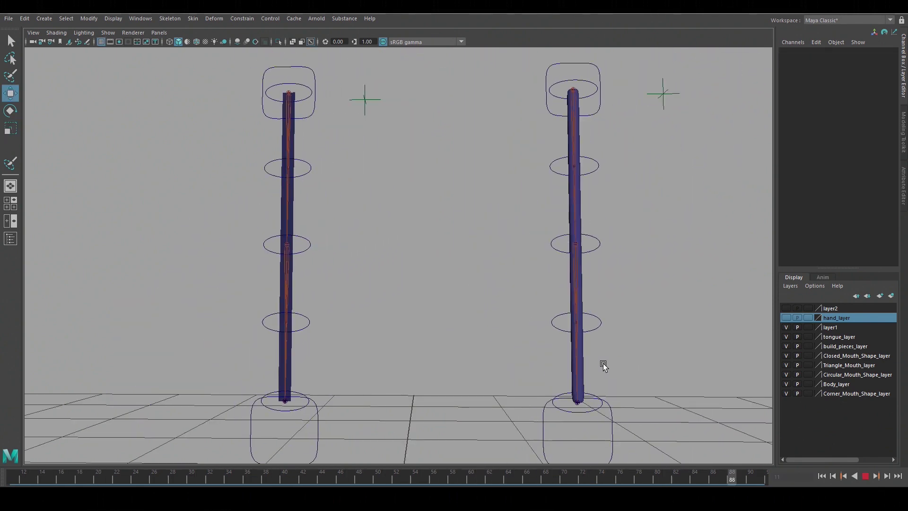
{"action": "left_click_drag", "start_coordinate": [604, 365], "coordinate": [510, 365], "text": "alt"}
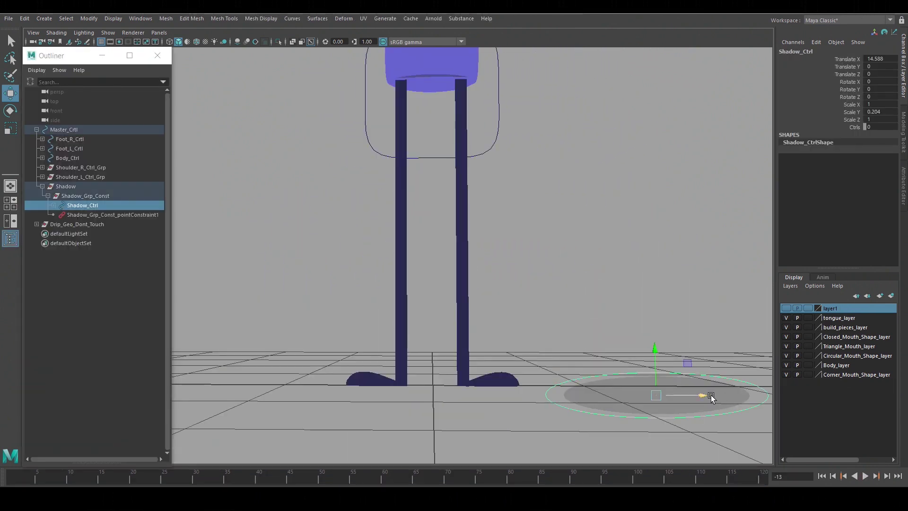
Move the shadow control back under the character's feet and reshape the shadow with its small edge controls
{"action": "left_click_drag", "start_coordinate": [705, 396], "coordinate": [491, 394]}
{"action": "left_click", "coordinate": [513, 397]}
{"action": "left_click", "coordinate": [534, 378]}
{"action": "left_click", "coordinate": [536, 387]}
{"action": "key", "text": "r"}
{"action": "left_click", "coordinate": [308, 395]}
{"action": "key", "text": "w"}
{"action": "left_click", "coordinate": [363, 407]}
{"action": "left_click", "coordinate": [505, 409]}
{"action": "left_click_drag", "start_coordinate": [563, 408], "coordinate": [543, 408]}
Try moving the body control to test how the shadow follows it
{"action": "left_click", "coordinate": [392, 158]}
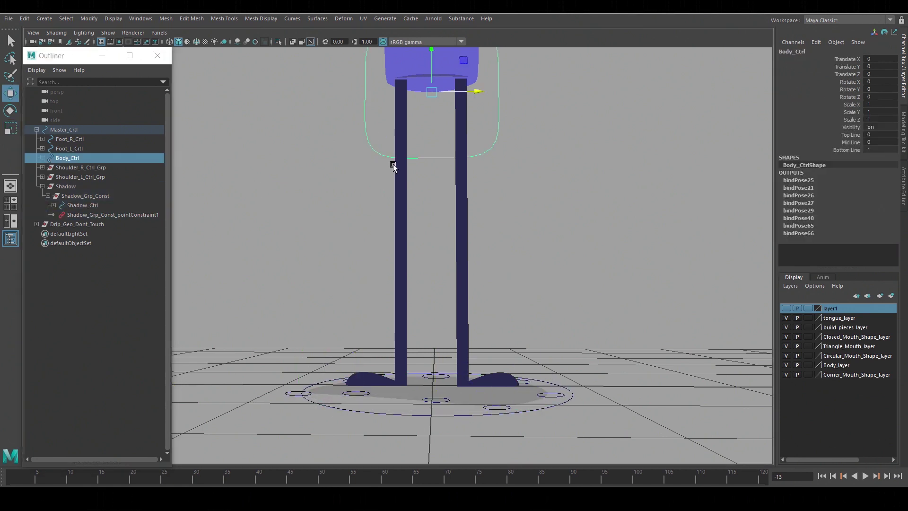
{"action": "left_click_drag", "start_coordinate": [432, 92], "coordinate": [459, 135]}
{"action": "key", "text": "ctrl+z"}
{"action": "left_click_drag", "start_coordinate": [431, 92], "coordinate": [484, 119]}
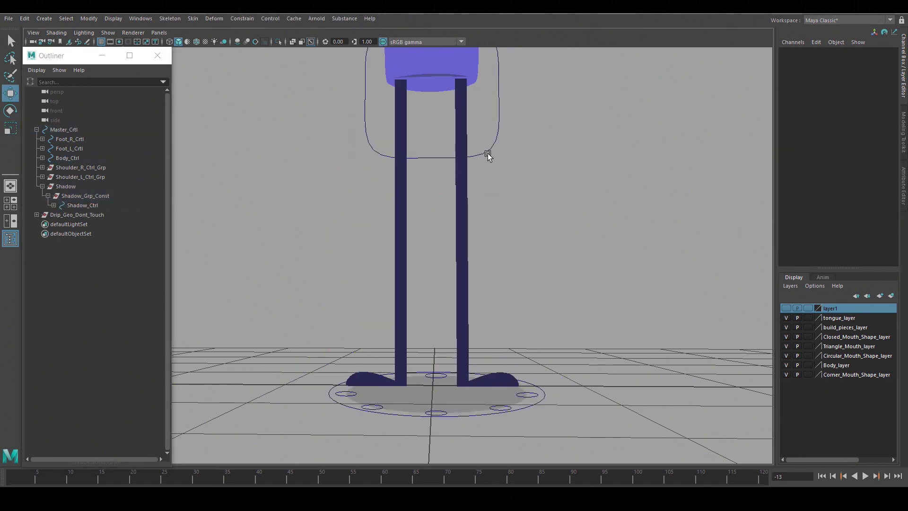
Point-constrain Shadow_Grp_Const to the body control with Maintain offset on and all constraint axes enabled
{"action": "left_click", "coordinate": [489, 152]}
{"action": "left_click", "coordinate": [85, 196], "text": "ctrl"}
{"action": "left_click", "coordinate": [242, 19]}
{"action": "left_click", "coordinate": [335, 52]}
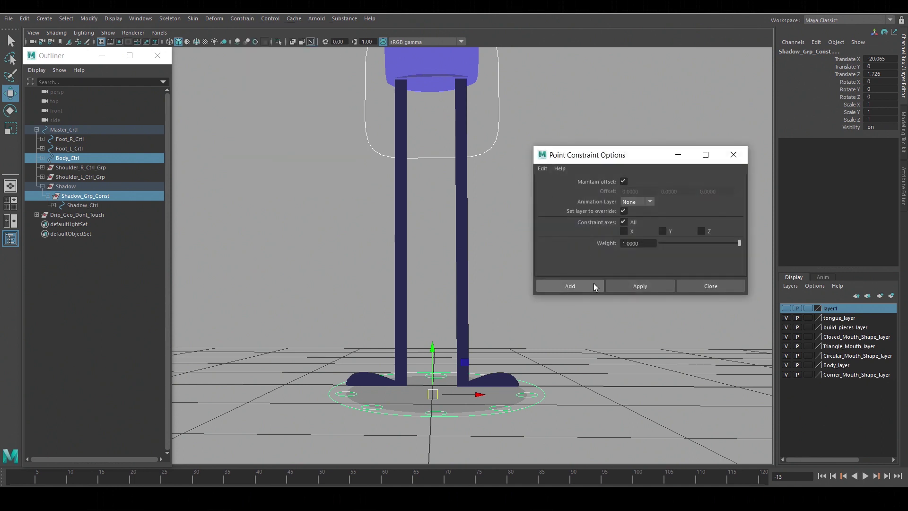
{"action": "left_click", "coordinate": [593, 285]}
Test the shadow's constraint by moving the body control, and undo both the move and the point constraint
{"action": "left_click", "coordinate": [483, 156]}
{"action": "left_click_drag", "start_coordinate": [431, 92], "coordinate": [384, 58]}
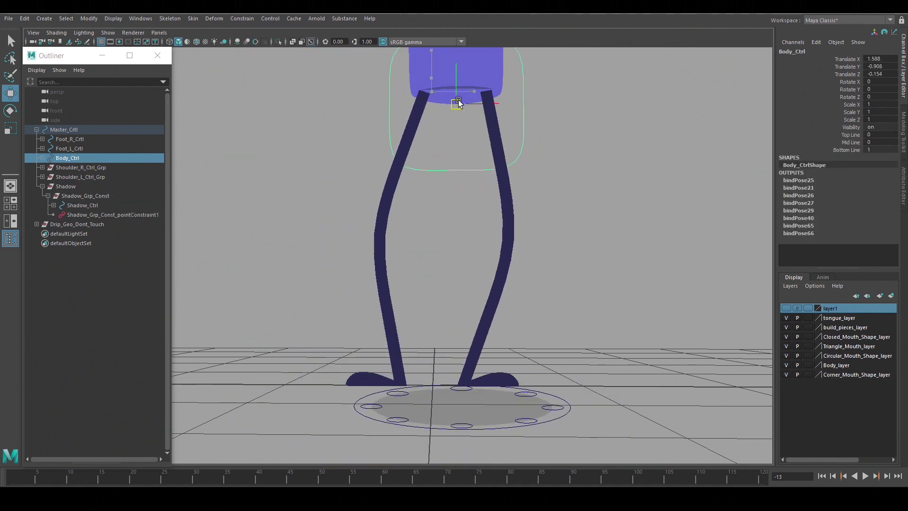
{"action": "key", "text": "ctrl+z"}
{"action": "key", "text": "ctrl+z"}
{"action": "key", "text": "ctrl+z"}
{"action": "key", "text": "ctrl+z"}
Reapply a point constraint from Body_Ctrl to Shadow_Grp_Const with Maintain offset on
{"action": "left_click", "coordinate": [489, 145]}
{"action": "left_click", "coordinate": [86, 196], "text": "ctrl"}
{"action": "left_click", "coordinate": [244, 18]}
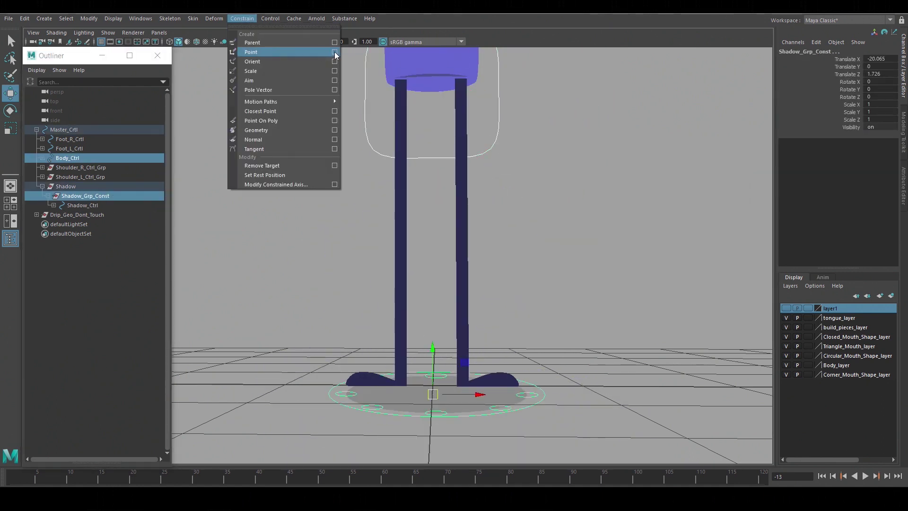
{"action": "left_click", "coordinate": [334, 52]}
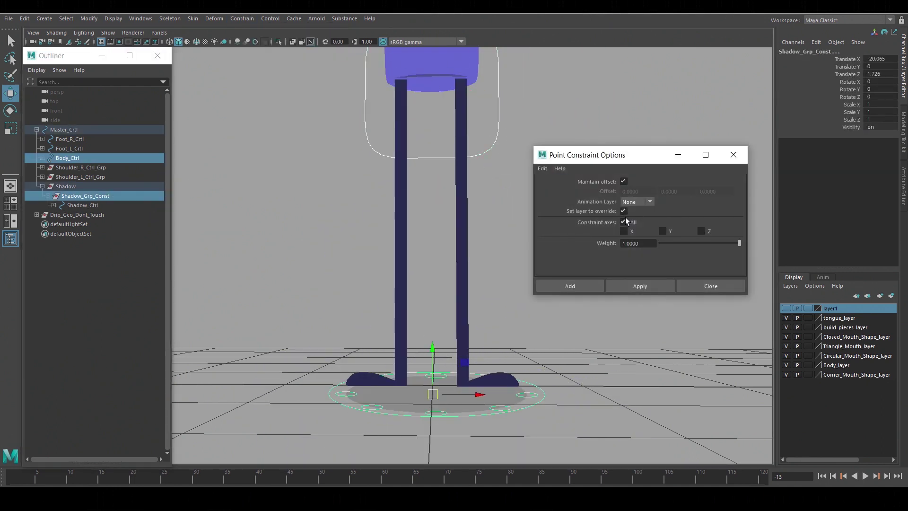
{"action": "left_click", "coordinate": [587, 285]}
Move the body control to test the constrained shadow, and shift the shadow control separately from the body
{"action": "left_click", "coordinate": [489, 144]}
{"action": "left_click_drag", "start_coordinate": [432, 91], "coordinate": [527, 128]}
{"action": "left_click", "coordinate": [616, 402]}
{"action": "left_click_drag", "start_coordinate": [584, 395], "coordinate": [566, 396]}
{"action": "key", "text": "q"}
{"action": "left_click", "coordinate": [433, 394]}
{"action": "key", "text": "w"}
{"action": "left_click_drag", "start_coordinate": [424, 394], "coordinate": [338, 389]}
{"action": "left_click", "coordinate": [450, 408]}
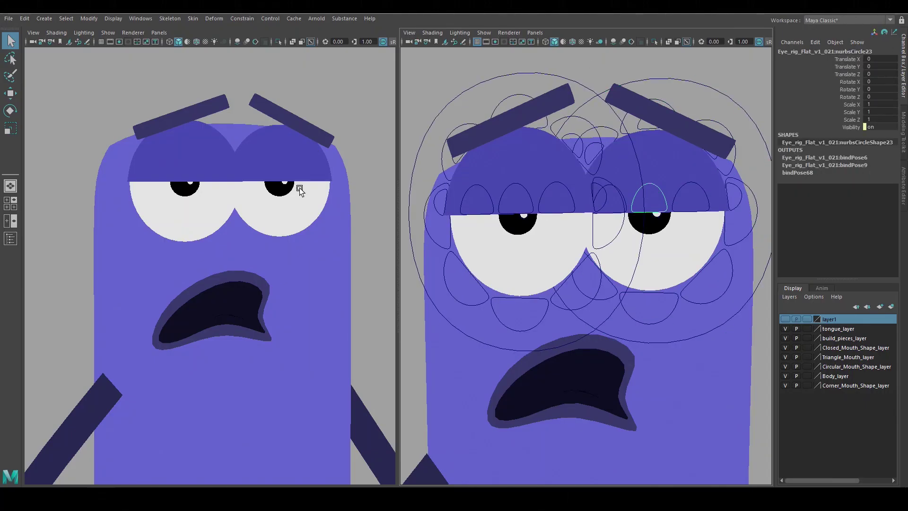
Raise the upper lid controls of both eyes so the lids arch above the pupils
{"action": "left_click", "coordinate": [246, 184]}
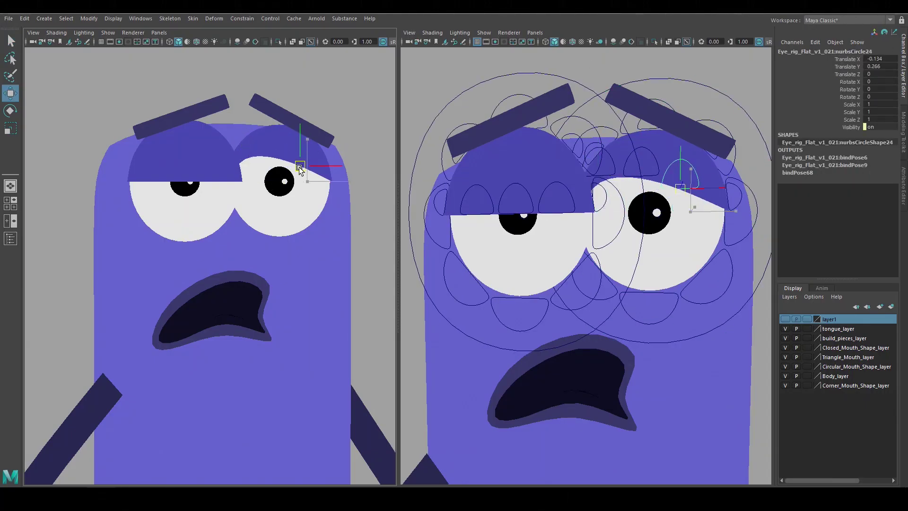
{"action": "left_click_drag", "start_coordinate": [311, 165], "coordinate": [302, 164]}
{"action": "left_click", "coordinate": [515, 213]}
{"action": "left_click_drag", "start_coordinate": [185, 182], "coordinate": [188, 154]}
{"action": "left_click", "coordinate": [556, 212]}
{"action": "left_click_drag", "start_coordinate": [213, 182], "coordinate": [223, 154]}
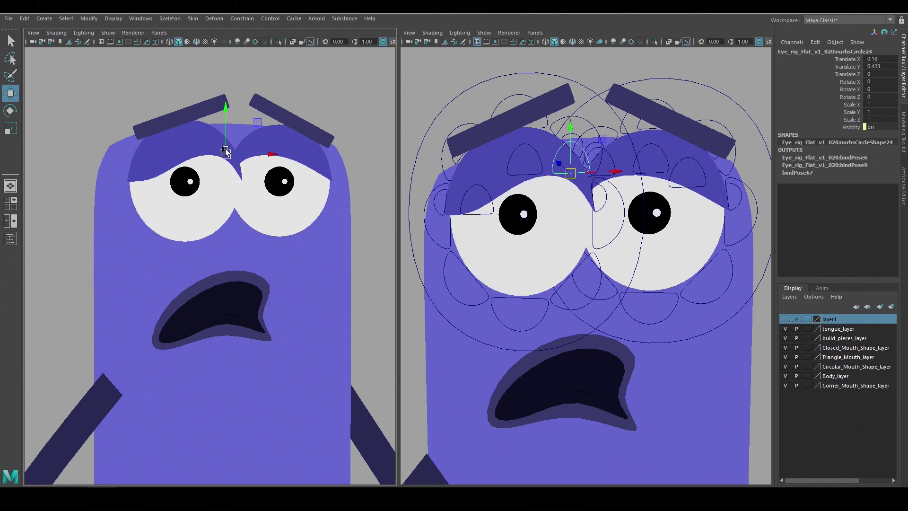
{"action": "left_click", "coordinate": [477, 213]}
{"action": "left_click_drag", "start_coordinate": [155, 182], "coordinate": [154, 166]}
{"action": "left_click", "coordinate": [521, 172]}
{"action": "left_click", "coordinate": [240, 164]}
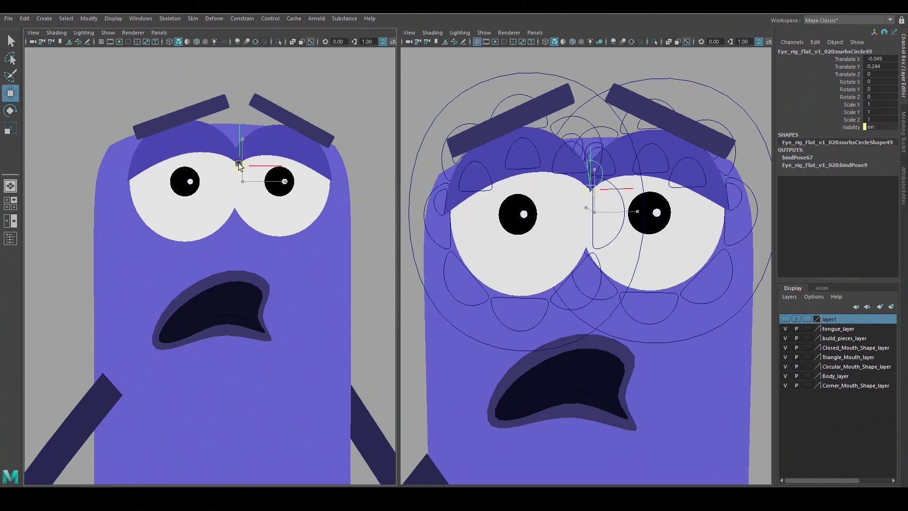
Set Lid Bottom Vis, Lid Bottom Outer Ctrls and Lid Bottom Ctrls to 1 for the eyes
{"action": "left_click", "coordinate": [357, 152]}
{"action": "left_click_drag", "start_coordinate": [588, 112], "coordinate": [600, 90]}
{"action": "left_click", "coordinate": [875, 196]}
{"action": "type", "text": "1"}
{"action": "key", "text": "Return"}
{"action": "left_click_drag", "start_coordinate": [876, 187], "coordinate": [876, 180]}
{"action": "type", "text": "1"}
Raise the lower lid controls of Eye_rig_Flat_v1_020 to meet its arched upper lid and close the eye
{"action": "left_click", "coordinate": [540, 225]}
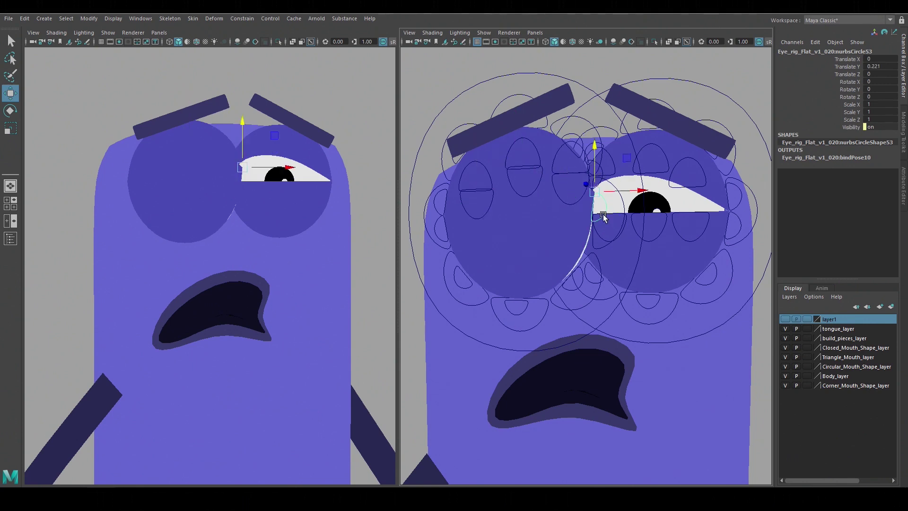
{"action": "scroll", "coordinate": [531, 237], "scroll_direction": "up", "scroll_amount": 3}
{"action": "left_click", "coordinate": [510, 180]}
Set Lid Line to 1 on the closed eye and thicken the line by scaling its controls to about 2.25 in Y
{"action": "left_click", "coordinate": [502, 143]}
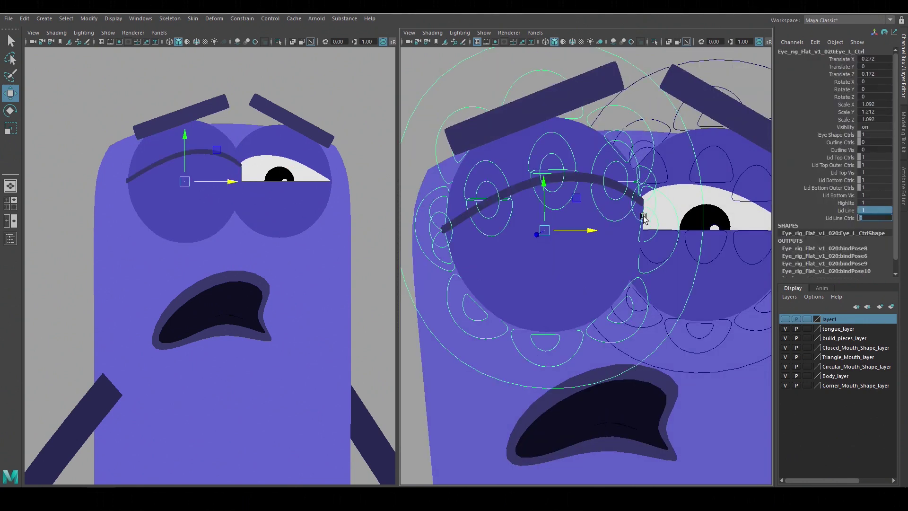
{"action": "scroll", "coordinate": [564, 157], "scroll_direction": "up", "scroll_amount": 2}
{"action": "left_click", "coordinate": [564, 158]}
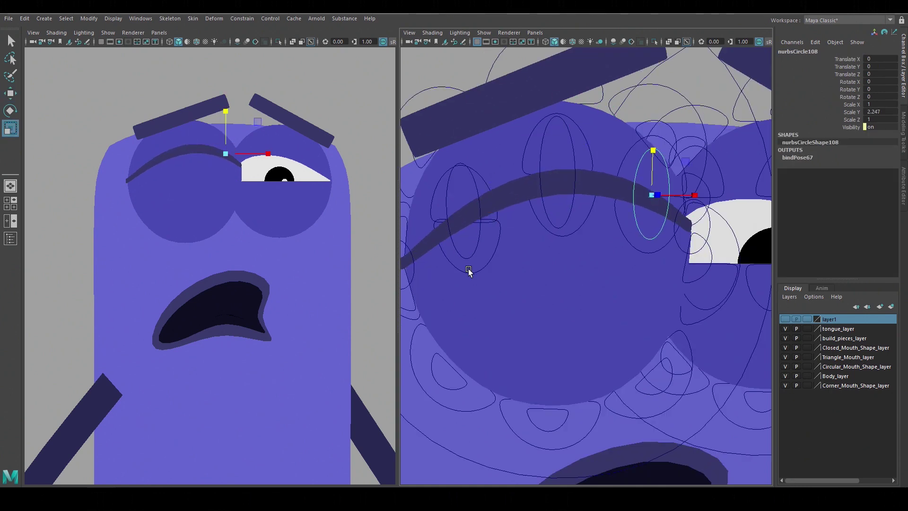
{"action": "scroll", "coordinate": [507, 310], "scroll_direction": "down", "scroll_amount": 4}
Set Lid Line to 1 on the Eye_rig_Flat_v1_021 eye and lower its lid controls into a downward-curving closed eye
{"action": "left_click", "coordinate": [648, 252]}
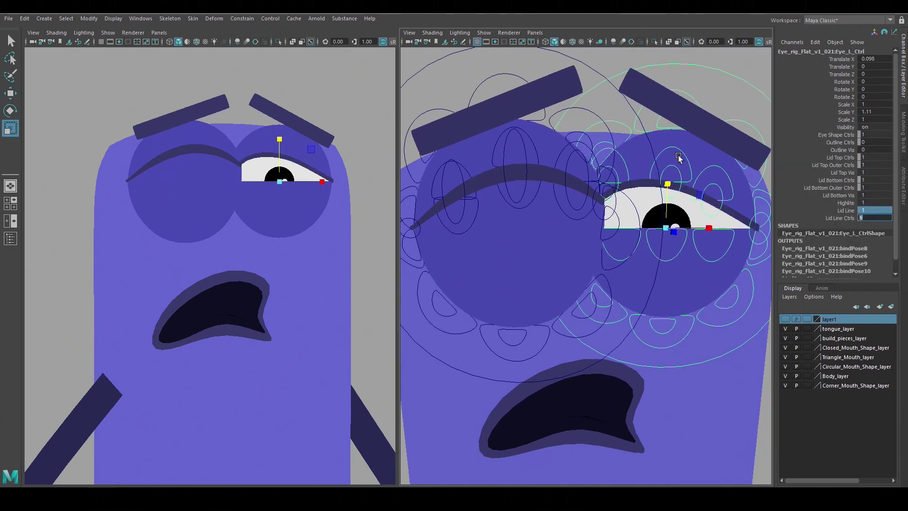
{"action": "left_click", "coordinate": [674, 138]}
{"action": "key", "text": "w"}
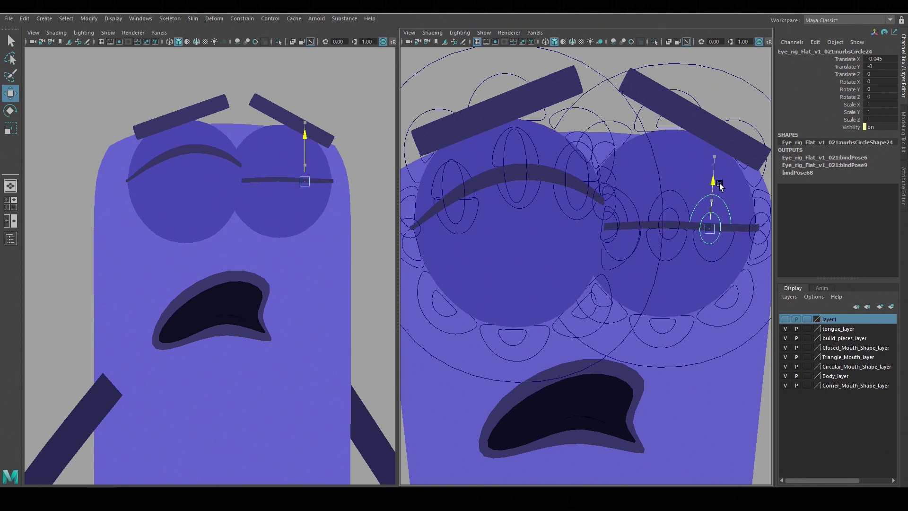
{"action": "key", "text": "ctrl+z"}
{"action": "left_click", "coordinate": [607, 194]}
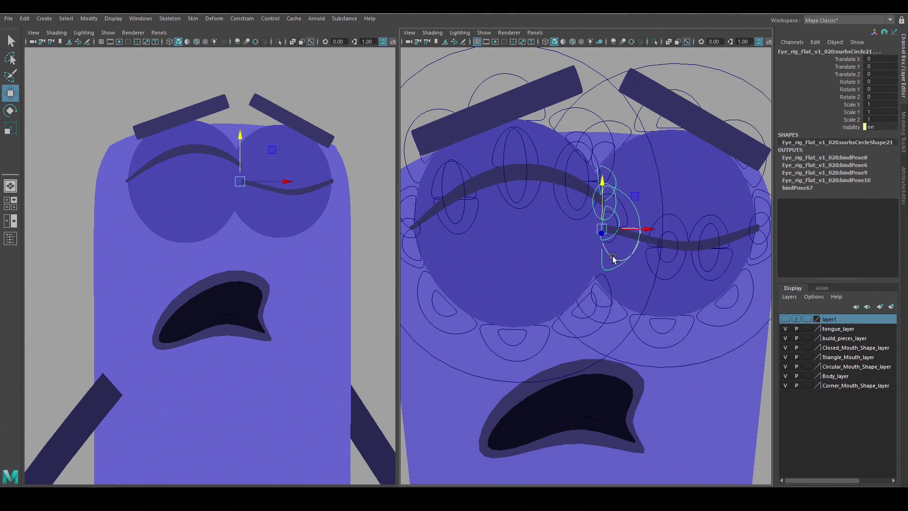
Thicken the second eye's lid line by scaling its middle control to about 2.47 in Y and adjusting its neighbours
{"action": "key", "text": "r"}
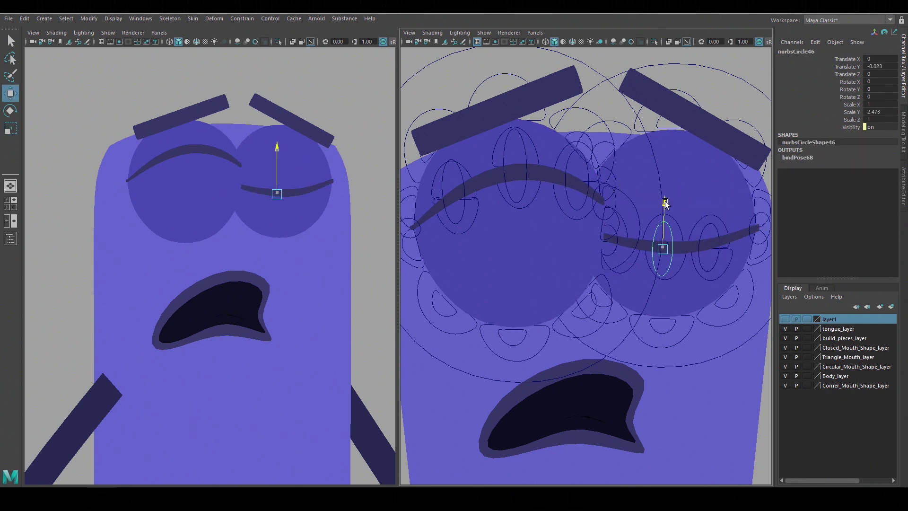
{"action": "left_click", "coordinate": [711, 222]}
{"action": "left_click", "coordinate": [624, 205]}
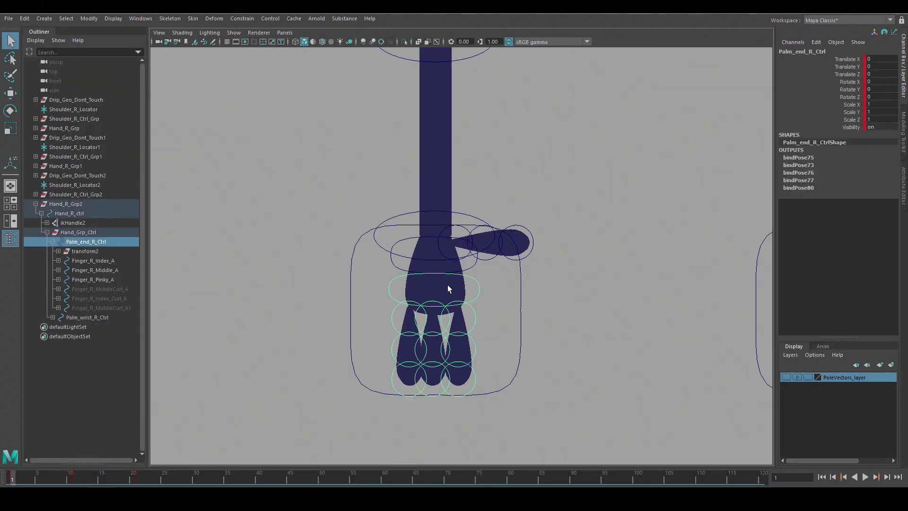
Rotate Palm_end_R_Ctrl to about -47.85 in Z and curl the pinky upward
{"action": "key", "text": "e"}
{"action": "middle_click_drag", "start_coordinate": [453, 284], "coordinate": [527, 333]}
{"action": "left_click", "coordinate": [392, 290]}
{"action": "key", "text": "r"}
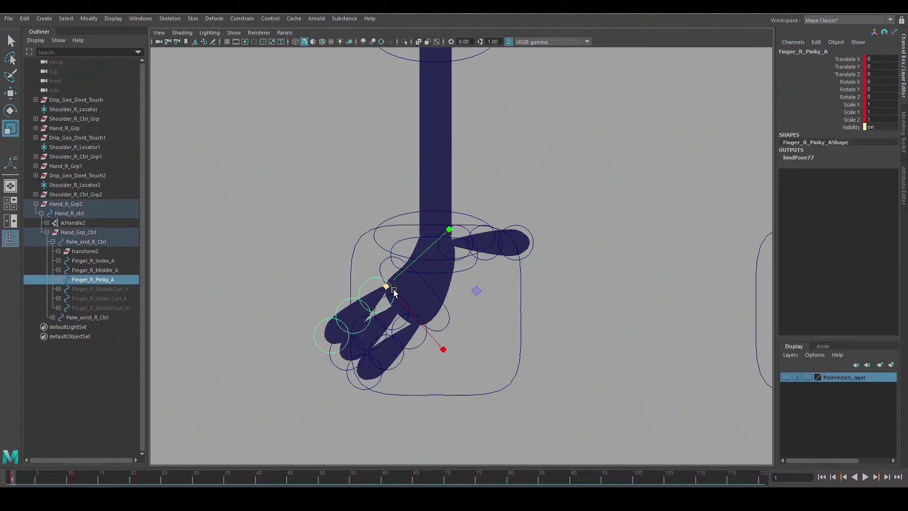
{"action": "key", "text": "e"}
{"action": "middle_click_drag", "start_coordinate": [396, 279], "coordinate": [417, 288]}
{"action": "left_click", "coordinate": [364, 261]}
{"action": "middle_click_drag", "start_coordinate": [370, 254], "coordinate": [416, 236]}
Rotate the middle finger's controls so the finger curls outward from the palm
{"action": "left_click", "coordinate": [261, 380]}
{"action": "left_click", "coordinate": [377, 304]}
{"action": "middle_click_drag", "start_coordinate": [408, 274], "coordinate": [451, 245]}
{"action": "left_click_drag", "start_coordinate": [234, 246], "coordinate": [346, 331]}
{"action": "key", "text": "q"}
Scale Palm_end_R_Ctrl to about 1.28 in X and 0.33 in Y
{"action": "left_click", "coordinate": [424, 341]}
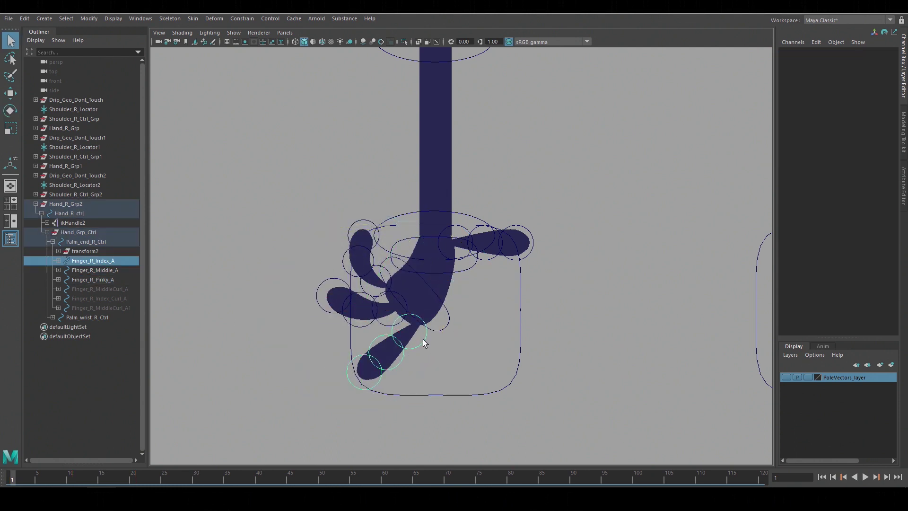
{"action": "left_click", "coordinate": [101, 242]}
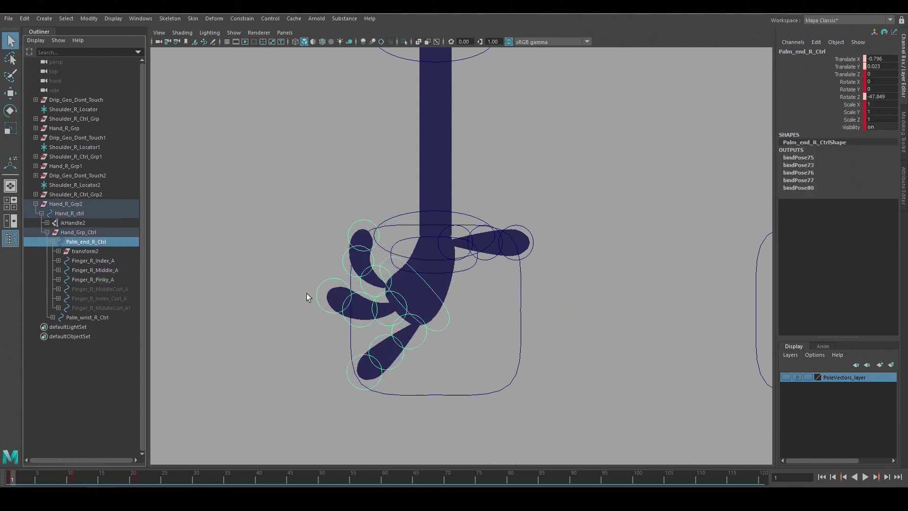
{"action": "key", "text": "r"}
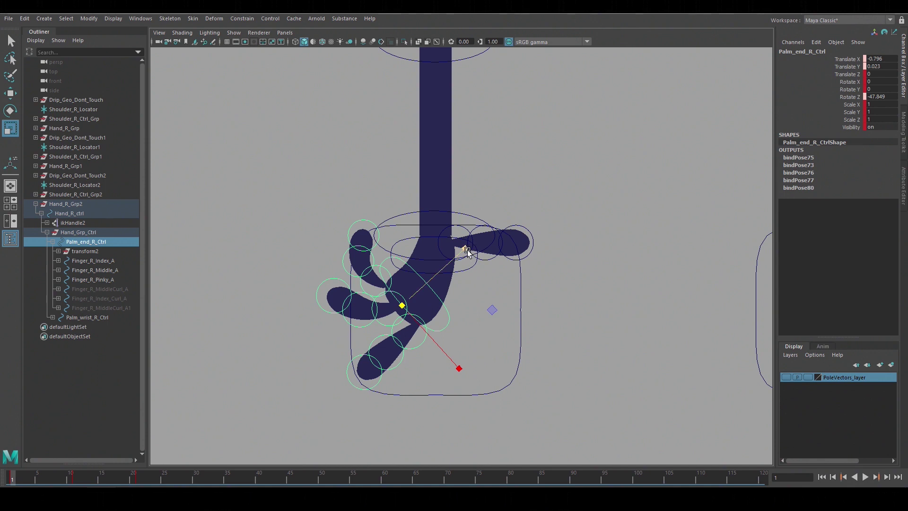
{"action": "left_click_drag", "start_coordinate": [467, 250], "coordinate": [443, 308]}
{"action": "left_click_drag", "start_coordinate": [458, 367], "coordinate": [483, 375]}
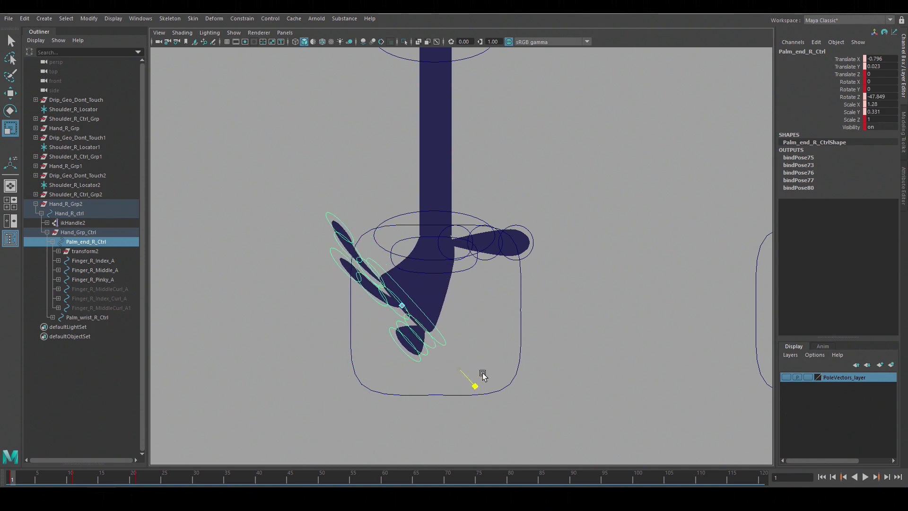
Rotate the index finger's base control around Z and back to about 0.8 to test the skewing
{"action": "left_click", "coordinate": [431, 350]}
{"action": "key", "text": "e"}
{"action": "mouse_move", "coordinate": [473, 303]}
{"action": "left_mouse_down"}
{"action": "mouse_move", "coordinate": [404, 263]}
{"action": "mouse_move", "coordinate": [468, 294]}
{"action": "left_mouse_up"}
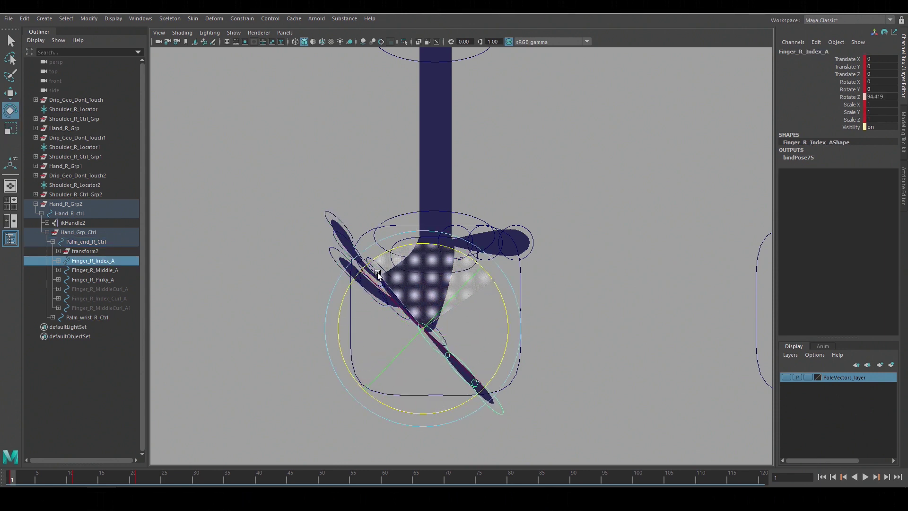
{"action": "left_click_drag", "start_coordinate": [389, 280], "coordinate": [458, 304]}
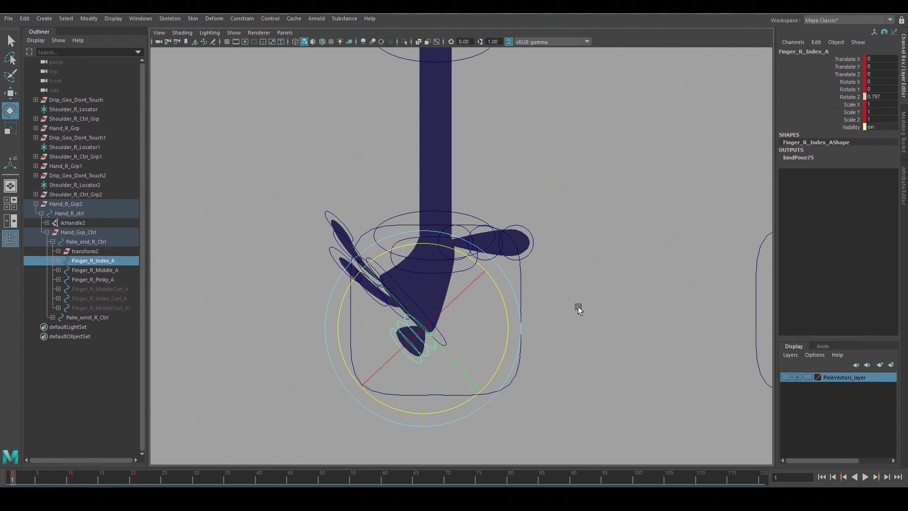
Rotate the index finger's second control to about -10.2 in Z and turn the pinky's tip control
{"action": "left_click_drag", "start_coordinate": [383, 332], "coordinate": [405, 352]}
{"action": "left_click_drag", "start_coordinate": [409, 250], "coordinate": [419, 299]}
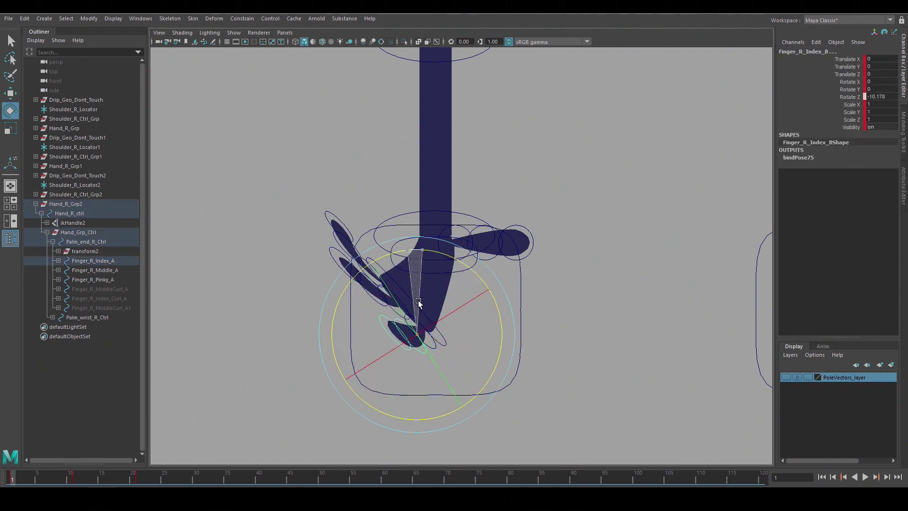
{"action": "left_click_drag", "start_coordinate": [334, 232], "coordinate": [334, 234]}
{"action": "left_click_drag", "start_coordinate": [351, 177], "coordinate": [372, 226]}
{"action": "left_click", "coordinate": [676, 281]}
Expand Hand_R_Grp1 and bend that hand's palm sideways with its palm end control
{"action": "middle_click_drag", "start_coordinate": [676, 282], "coordinate": [339, 258], "text": "alt"}
{"action": "left_click", "coordinate": [534, 290]}
{"action": "left_click", "coordinate": [35, 166]}
{"action": "left_click", "coordinate": [78, 194]}
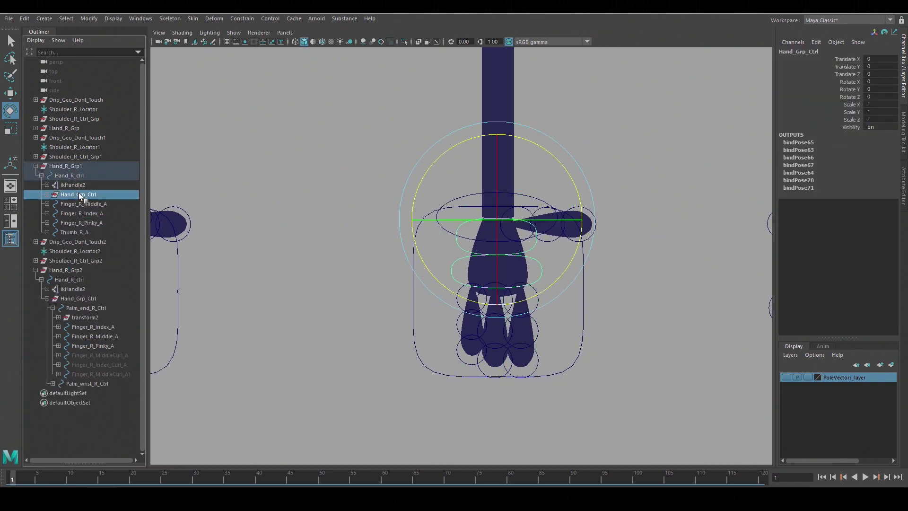
{"action": "key", "text": "q"}
{"action": "left_click", "coordinate": [540, 279]}
Move Finger_R_Pinky_A onto the bent palm, rotate it to about -125 in Z and curl its upper joints
{"action": "left_click", "coordinate": [466, 284]}
{"action": "key", "text": "w"}
{"action": "left_click_drag", "start_coordinate": [470, 286], "coordinate": [439, 271]}
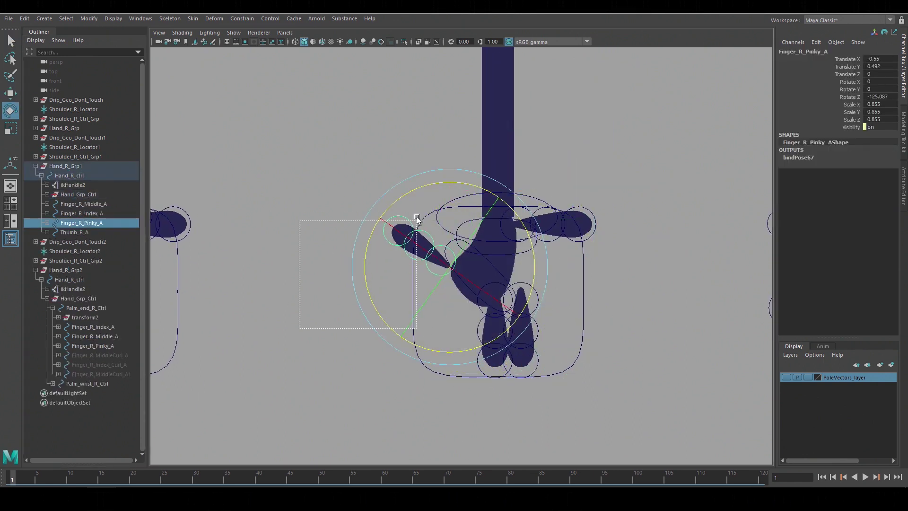
{"action": "left_click_drag", "start_coordinate": [416, 218], "coordinate": [418, 216]}
{"action": "left_click", "coordinate": [447, 251]}
{"action": "left_click_drag", "start_coordinate": [508, 205], "coordinate": [516, 222]}
Move Finger_R_Middle_A to about -0.8 in X and -0.12 in Y and rotate it to about -58.2 in Z
{"action": "left_click", "coordinate": [494, 285]}
{"action": "key", "text": "w"}
{"action": "left_click_drag", "start_coordinate": [494, 291], "coordinate": [462, 293]}
{"action": "key", "text": "e"}
{"action": "left_click_drag", "start_coordinate": [485, 374], "coordinate": [367, 398]}
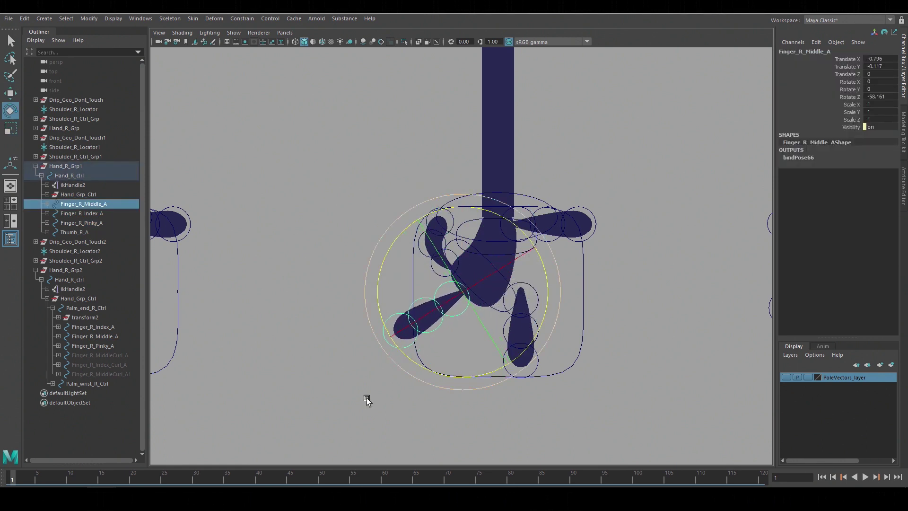
Curl the middle finger's outer joints, move Finger_R_Index_A onto the bent palm and rotate it to about -39.1 in Z
{"action": "left_click_drag", "start_coordinate": [450, 235], "coordinate": [467, 277]}
{"action": "left_click", "coordinate": [533, 289]}
{"action": "key", "text": "w"}
{"action": "left_click_drag", "start_coordinate": [522, 288], "coordinate": [488, 307]}
{"action": "key", "text": "e"}
{"action": "left_click_drag", "start_coordinate": [532, 235], "coordinate": [531, 295]}
Rotate and lower the palm end control and reposition the pinky, middle and index base controls along the reshaped palm edge
{"action": "left_click", "coordinate": [508, 281]}
{"action": "key", "text": "r"}
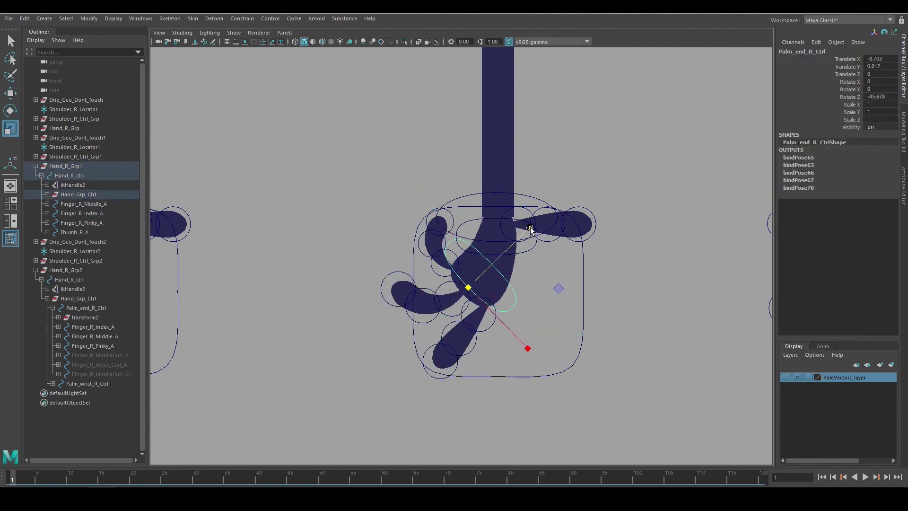
{"action": "key", "text": "e"}
{"action": "left_click_drag", "start_coordinate": [529, 348], "coordinate": [520, 355]}
{"action": "key", "text": "w"}
{"action": "left_click_drag", "start_coordinate": [470, 290], "coordinate": [487, 318]}
{"action": "left_click", "coordinate": [455, 271]}
{"action": "left_click", "coordinate": [465, 289]}
{"action": "left_click", "coordinate": [479, 298]}
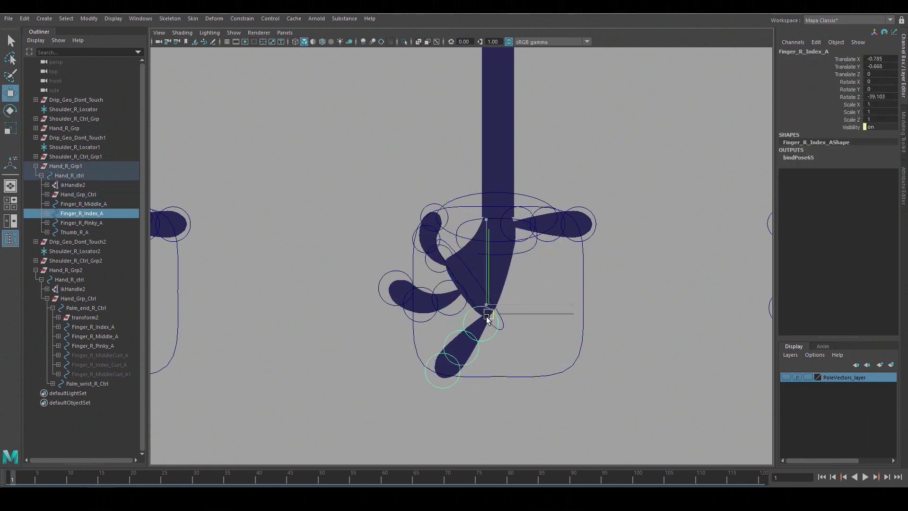
{"action": "left_click_drag", "start_coordinate": [526, 267], "coordinate": [501, 222]}
Expand Hand_R_Grp down to Finger_R_Index_Const and select its parent constraint
{"action": "left_click", "coordinate": [578, 222]}
{"action": "left_click", "coordinate": [634, 163]}
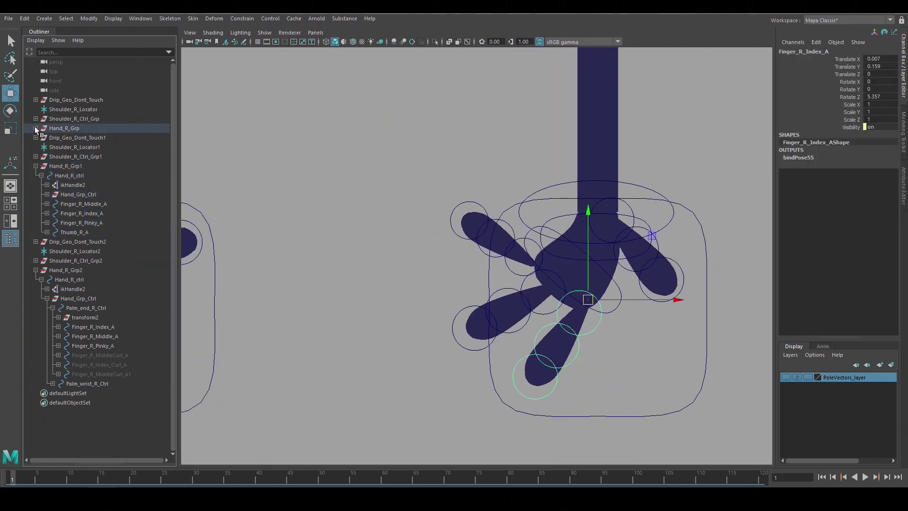
{"action": "left_click", "coordinate": [88, 185]}
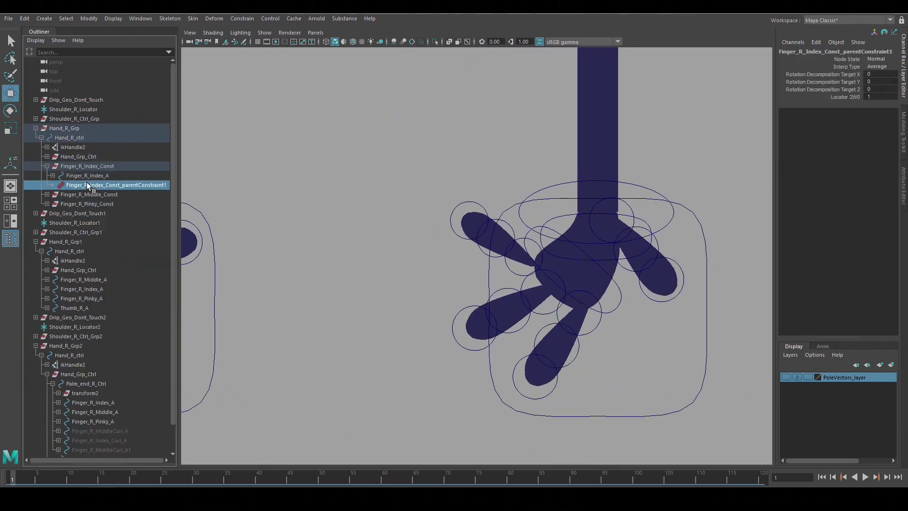
Move this hand's Palm_end_R_Ctrl to about -0.88, -0.2, rotate it to about -48.7 in Z and scale it to about 1.08 by 0.52
{"action": "left_click", "coordinate": [605, 307]}
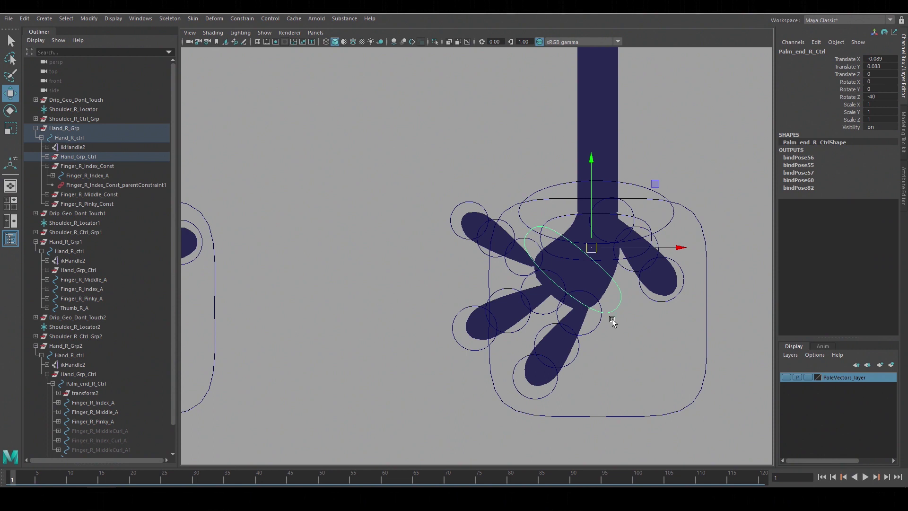
{"action": "left_click_drag", "start_coordinate": [591, 247], "coordinate": [574, 272]}
{"action": "key", "text": "e"}
{"action": "left_click_drag", "start_coordinate": [594, 191], "coordinate": [611, 238]}
{"action": "key", "text": "r"}
{"action": "key", "text": "w"}
{"action": "left_click_drag", "start_coordinate": [574, 272], "coordinate": [550, 263]}
{"action": "key", "text": "r"}
{"action": "left_click_drag", "start_coordinate": [613, 207], "coordinate": [605, 220]}
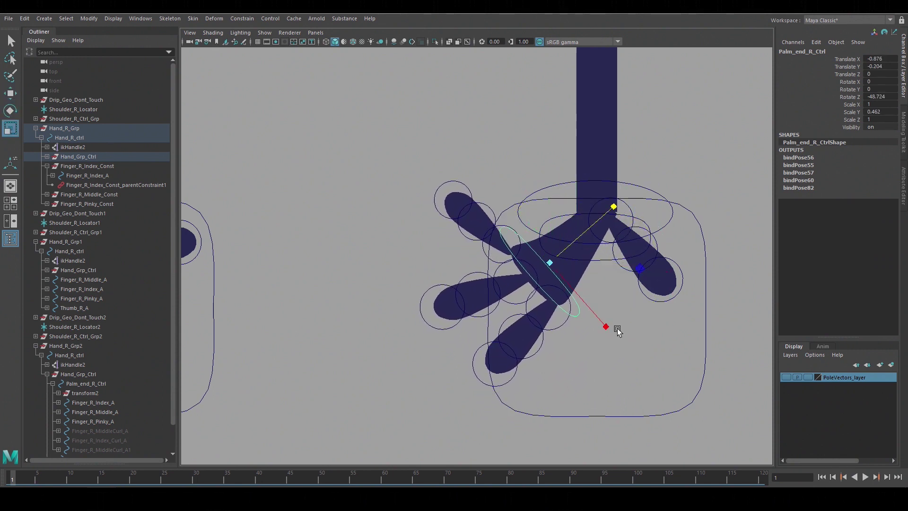
{"action": "left_click_drag", "start_coordinate": [617, 331], "coordinate": [622, 340]}
{"action": "left_click_drag", "start_coordinate": [612, 205], "coordinate": [639, 229]}
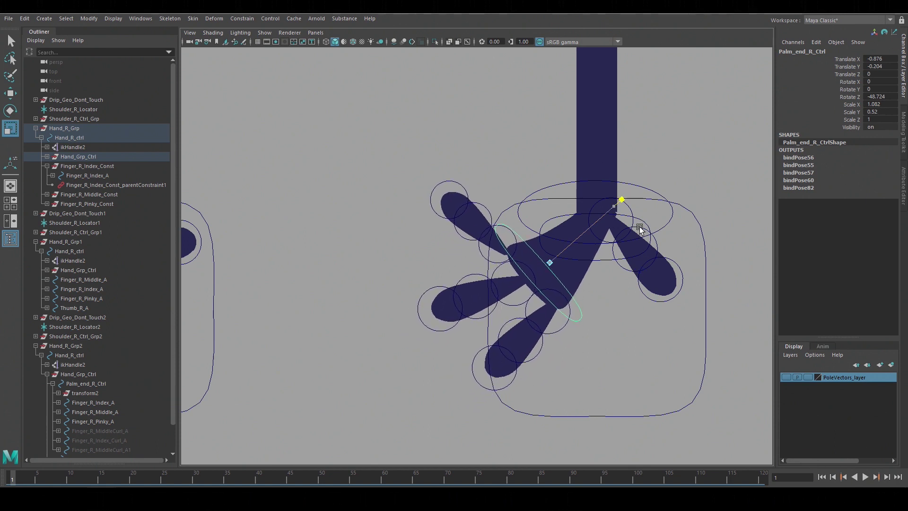
Curl the pinky, middle and index fingers upward with their joint controls
{"action": "left_click", "coordinate": [496, 226]}
{"action": "key", "text": "r"}
{"action": "left_click_drag", "start_coordinate": [509, 249], "coordinate": [486, 248]}
{"action": "key", "text": "e"}
{"action": "left_click_drag", "start_coordinate": [404, 208], "coordinate": [407, 113]}
{"action": "left_click_drag", "start_coordinate": [537, 215], "coordinate": [622, 305]}
{"action": "left_click", "coordinate": [659, 318]}
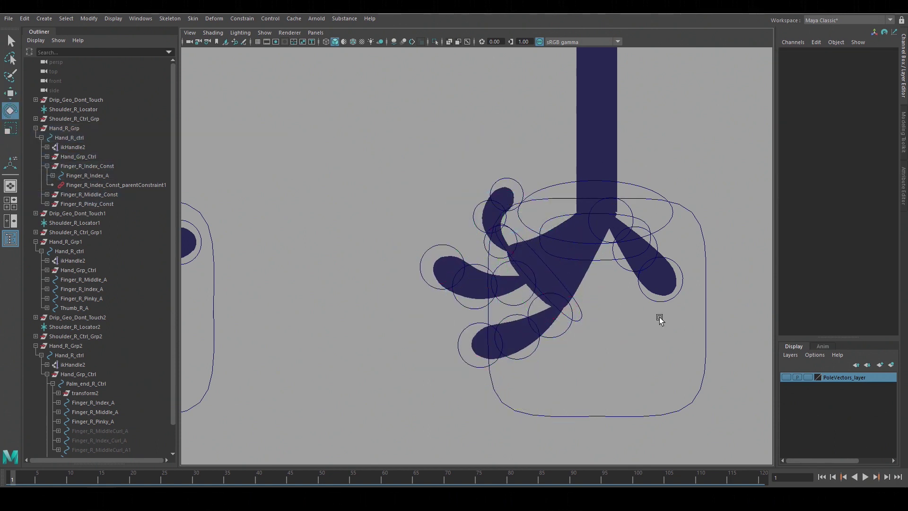
Reparent Thumb_R_A from Palm_wrist_R_Ctrl to Hand_Grp_Ctrl and put it in a group of its own
{"action": "middle_click_drag", "start_coordinate": [659, 319], "coordinate": [521, 280], "text": "alt"}
{"action": "right_click_drag", "start_coordinate": [521, 280], "coordinate": [606, 324], "text": "alt"}
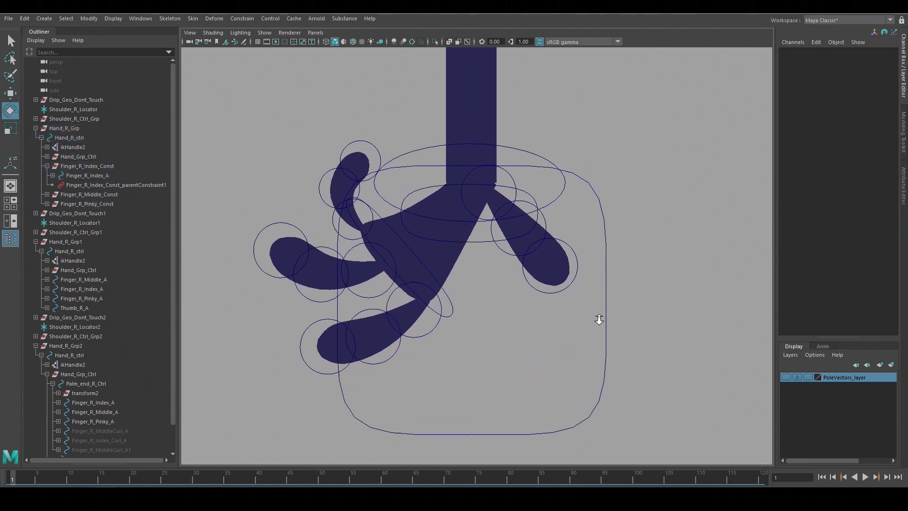
{"action": "left_click", "coordinate": [515, 185]}
{"action": "key", "text": "w"}
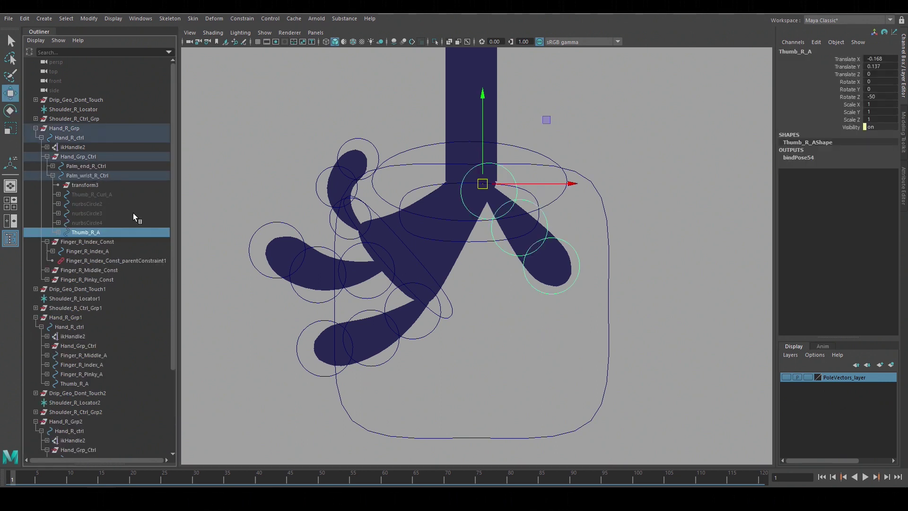
{"action": "left_click_drag", "start_coordinate": [99, 171], "coordinate": [96, 157]}
{"action": "left_click", "coordinate": [25, 18]}
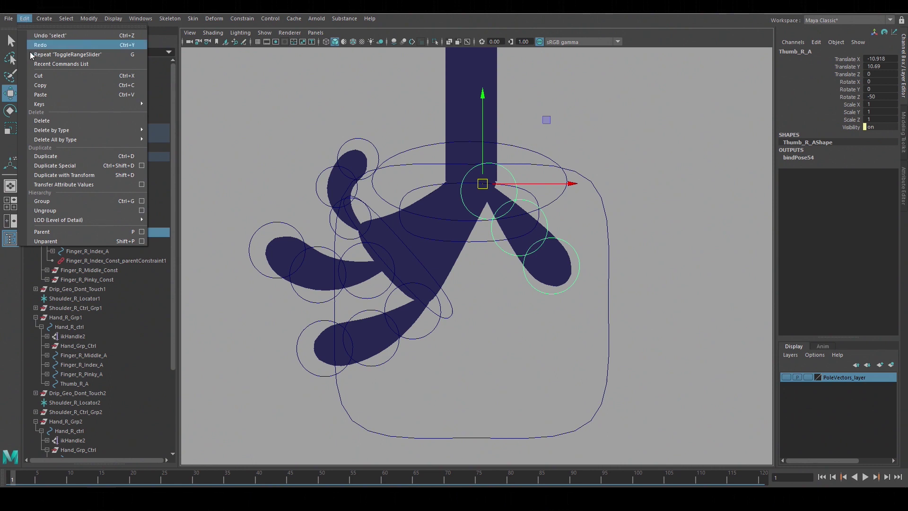
{"action": "left_click", "coordinate": [64, 201]}
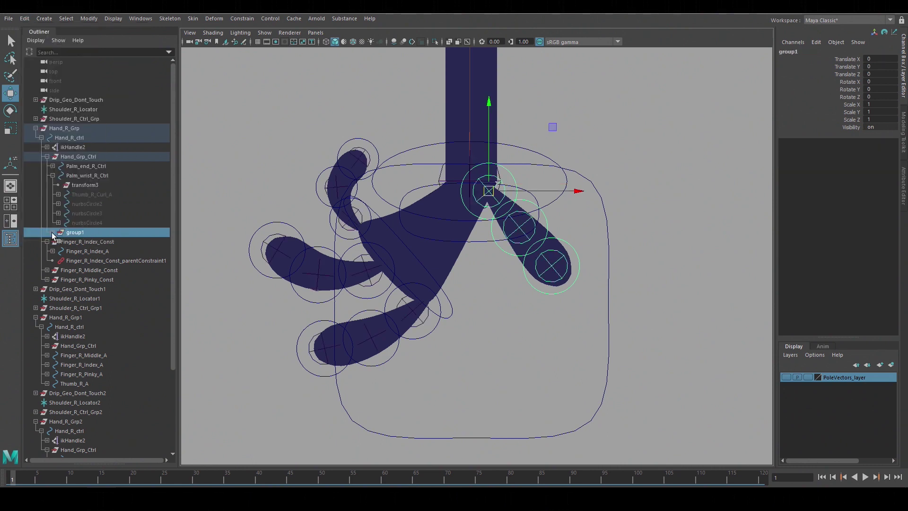
Name the thumb's group Thumb_Const and parent-constrain it to Palm_wrist_R_Ctrl
{"action": "left_click", "coordinate": [420, 189]}
{"action": "left_click", "coordinate": [94, 232], "text": "ctrl"}
{"action": "left_click", "coordinate": [242, 18]}
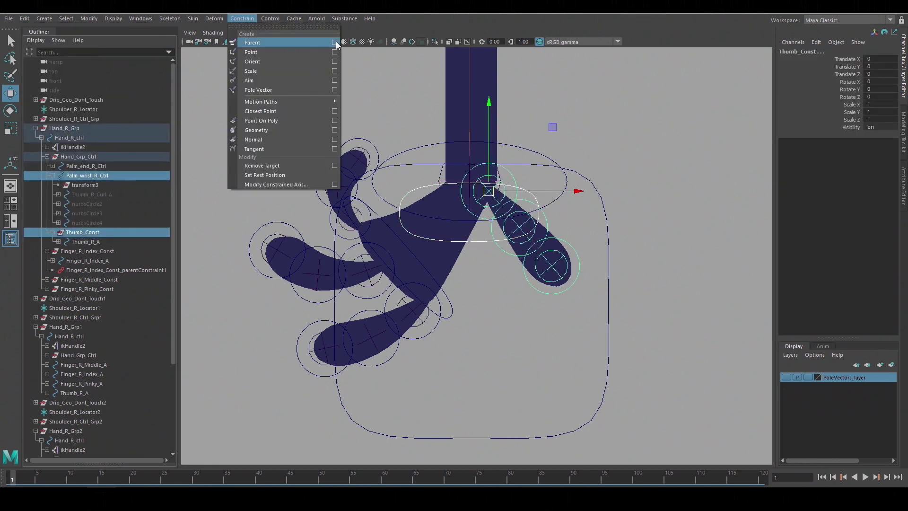
{"action": "left_click", "coordinate": [337, 42]}
{"action": "left_click", "coordinate": [473, 283]}
Move Palm_wrist_R_Ctrl to about -0.2, -0.07, rotate it to about 12.5 in Z and scale it to about 1.52 by 0.64
{"action": "left_click", "coordinate": [528, 192]}
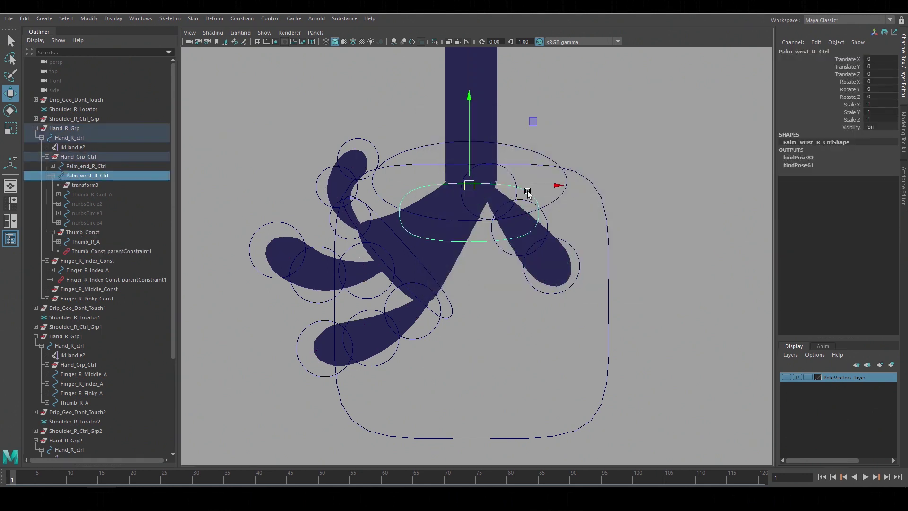
{"action": "left_click_drag", "start_coordinate": [455, 184], "coordinate": [471, 204]}
{"action": "key", "text": "e"}
{"action": "left_click_drag", "start_coordinate": [540, 152], "coordinate": [507, 172]}
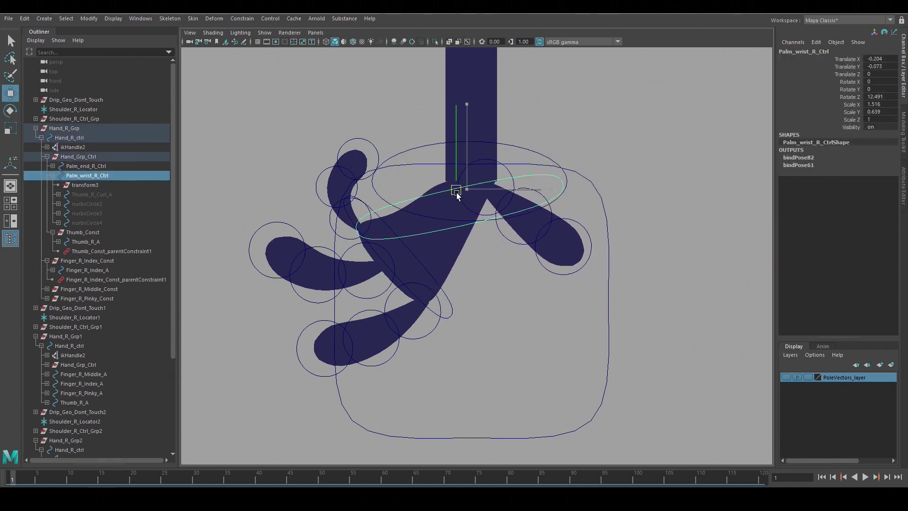
Rotate the thumb at its base and bend its tip upward
{"action": "left_click", "coordinate": [495, 159]}
{"action": "key", "text": "e"}
{"action": "left_click_drag", "start_coordinate": [564, 138], "coordinate": [540, 194]}
{"action": "key", "text": "w"}
{"action": "left_click", "coordinate": [552, 275]}
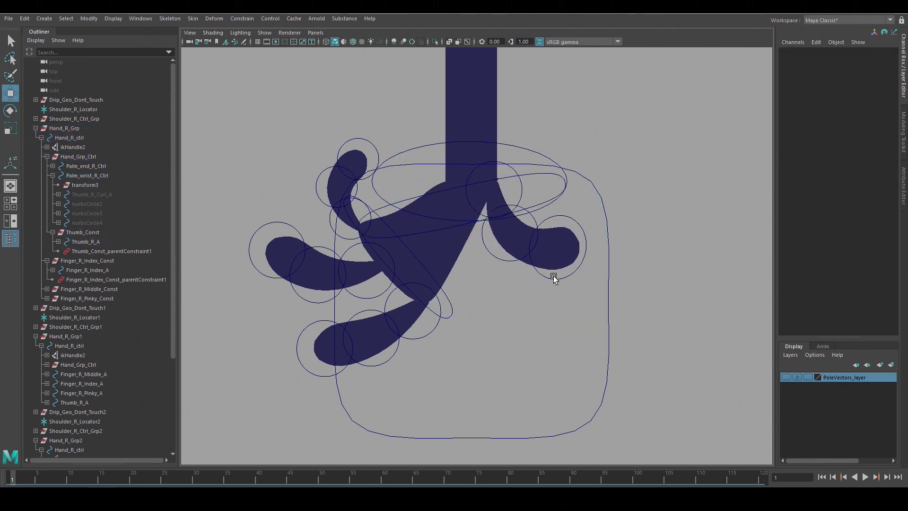
Rotate the palm end control, arch the thumb upward with its tip curled down, and select Hand_R_ctrl
{"action": "left_click", "coordinate": [452, 310]}
{"action": "key", "text": "e"}
{"action": "left_click_drag", "start_coordinate": [470, 163], "coordinate": [464, 199]}
{"action": "left_click", "coordinate": [515, 177]}
{"action": "left_click_drag", "start_coordinate": [555, 237], "coordinate": [498, 229]}
{"action": "left_click_drag", "start_coordinate": [567, 103], "coordinate": [567, 187]}
{"action": "left_click", "coordinate": [609, 246]}
{"action": "key", "text": "r"}
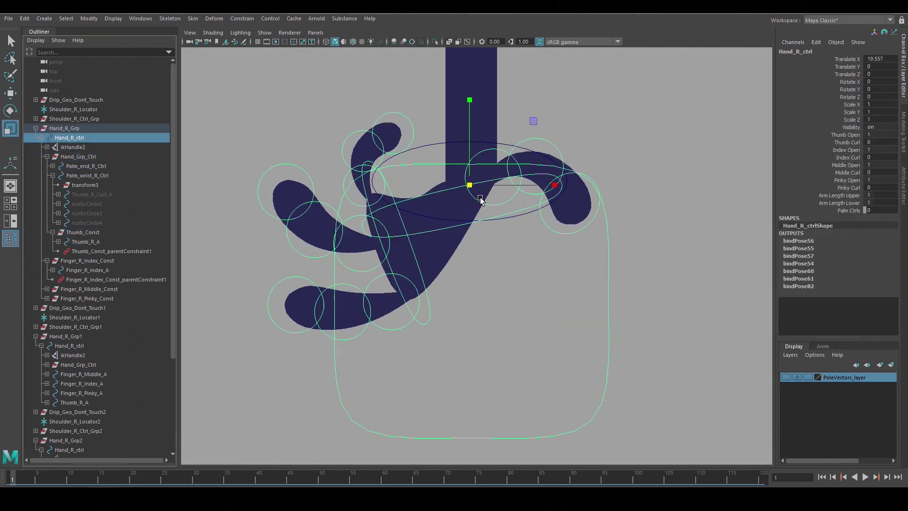
{"action": "key", "text": "w"}
{"action": "mouse_move", "coordinate": [470, 185]}
{"action": "left_mouse_down"}
{"action": "mouse_move", "coordinate": [453, 158]}
{"action": "mouse_move", "coordinate": [469, 174]}
{"action": "left_mouse_up"}
{"action": "key", "text": "e"}
{"action": "left_click_drag", "start_coordinate": [544, 137], "coordinate": [543, 157]}
{"action": "key", "text": "ctrl+z"}
{"action": "key", "text": "ctrl+z"}
Scale Hand_R_ctrl uniformly to about 1.22, rotate it to about 76.1 in Z and move it to about 20.63, 0.83
{"action": "key", "text": "r"}
{"action": "left_click_drag", "start_coordinate": [470, 185], "coordinate": [829, 240]}
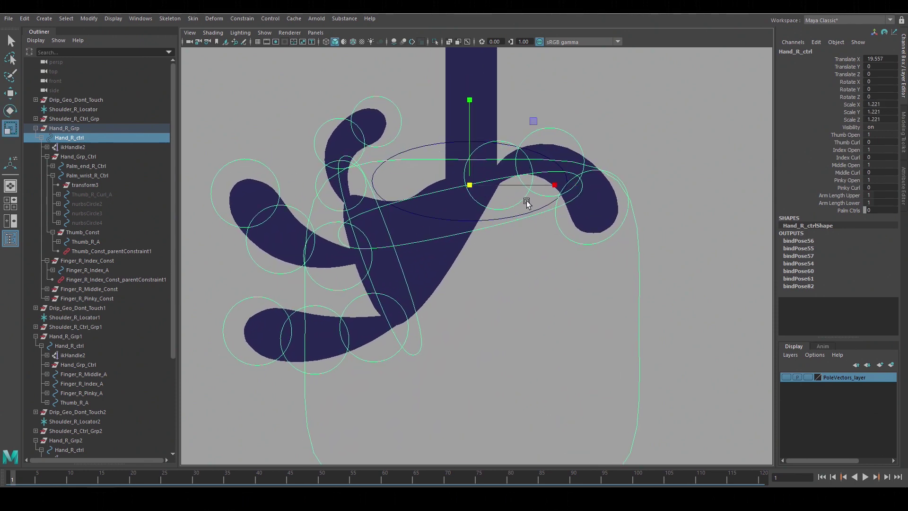
{"action": "left_click", "coordinate": [526, 202]}
{"action": "key", "text": "e"}
{"action": "left_click_drag", "start_coordinate": [570, 147], "coordinate": [513, 264]}
{"action": "key", "text": "w"}
{"action": "left_click", "coordinate": [477, 294]}
{"action": "left_click_drag", "start_coordinate": [554, 121], "coordinate": [547, 173]}
{"action": "key", "text": "w"}
{"action": "left_click_drag", "start_coordinate": [470, 180], "coordinate": [536, 152]}
Rotate Thumb_R_A to point away from the palm on the opposite side and bend its outer joints
{"action": "left_click", "coordinate": [575, 137]}
{"action": "key", "text": "e"}
{"action": "key", "text": "w"}
{"action": "left_click", "coordinate": [663, 265]}
{"action": "key", "text": "r"}
{"action": "left_click", "coordinate": [581, 142]}
{"action": "key", "text": "e"}
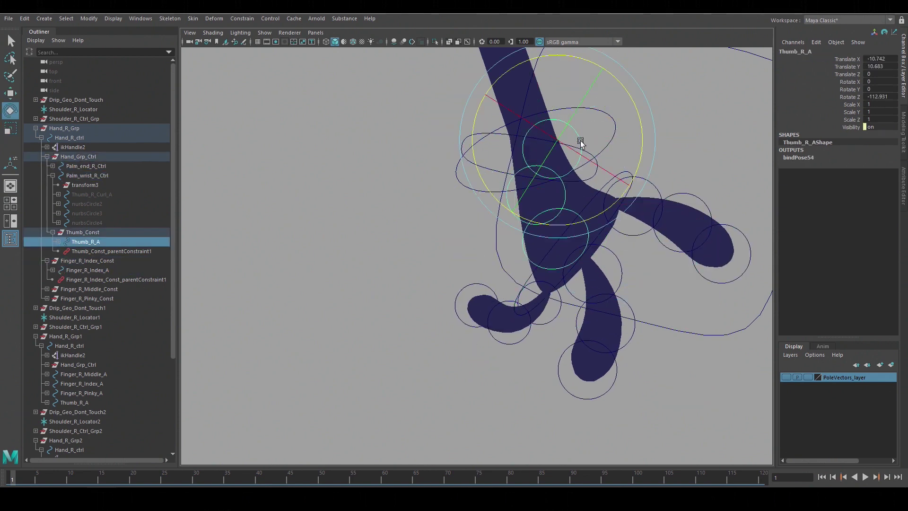
{"action": "left_click_drag", "start_coordinate": [583, 221], "coordinate": [513, 212]}
{"action": "left_click", "coordinate": [502, 208]}
{"action": "left_click_drag", "start_coordinate": [534, 189], "coordinate": [523, 229]}
{"action": "key", "text": "w"}
{"action": "left_click", "coordinate": [596, 163]}
{"action": "left_click", "coordinate": [539, 165]}
Rotate the index finger downward beside the middle finger and adjust the middle and pinky controls to match
{"action": "middle_click_drag", "start_coordinate": [614, 227], "coordinate": [528, 220], "text": "alt"}
{"action": "left_click", "coordinate": [535, 261]}
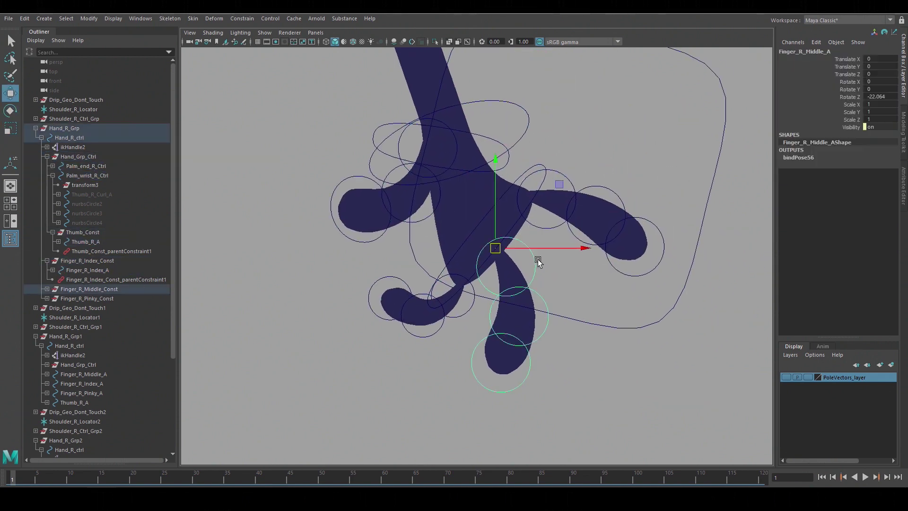
{"action": "left_click", "coordinate": [576, 205]}
{"action": "key", "text": "e"}
{"action": "left_click_drag", "start_coordinate": [605, 180], "coordinate": [597, 236]}
{"action": "left_click", "coordinate": [529, 284]}
{"action": "left_click", "coordinate": [473, 293]}
Narrow the palm end control to about 0.75 in X and undo the last scale change
{"action": "key", "text": "r"}
{"action": "left_click", "coordinate": [532, 188]}
{"action": "left_click_drag", "start_coordinate": [415, 170], "coordinate": [408, 166]}
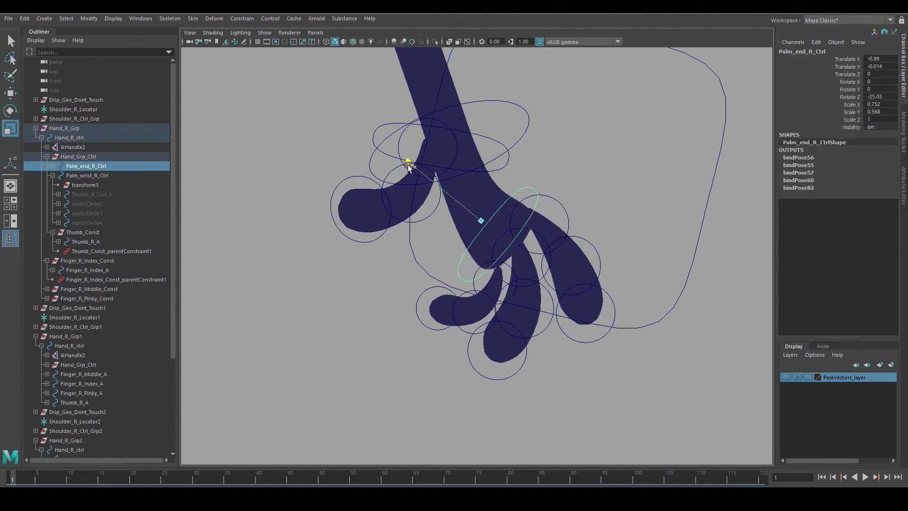
{"action": "key", "text": "ctrl+z"}
Show the small palm controls through Hand_R_ctrl's Palm Ctrls attribute and scale the one at the index finger's base to about 0.26 in Y
{"action": "key", "text": "w"}
{"action": "left_click_drag", "start_coordinate": [688, 246], "coordinate": [702, 247]}
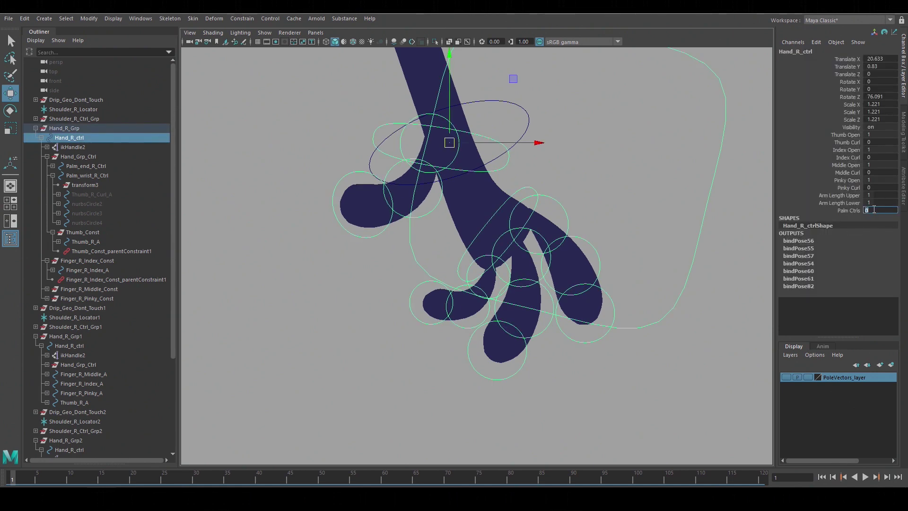
{"action": "scroll", "coordinate": [604, 310], "scroll_direction": "up", "scroll_amount": 5}
{"action": "left_click", "coordinate": [525, 255]}
{"action": "key", "text": "r"}
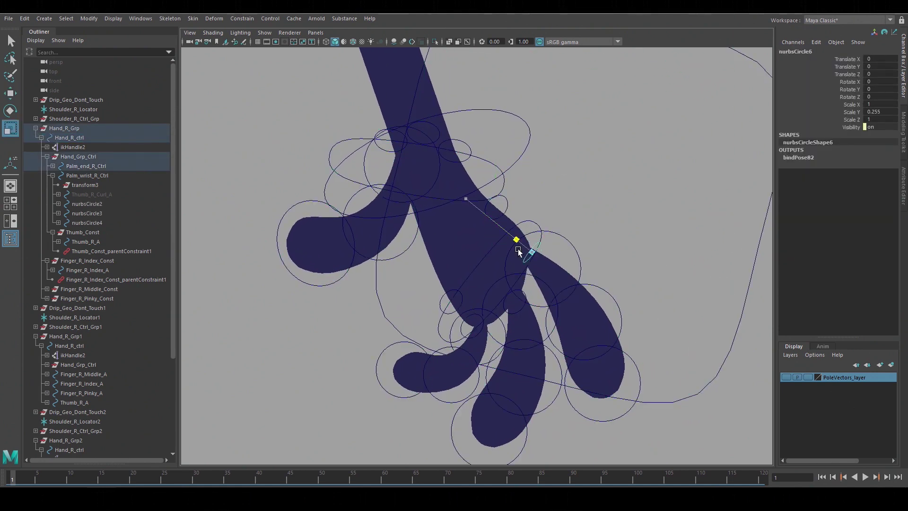
Reshape the palm's pinky side by adjusting the small palm controls along that edge and at the finger bases
{"action": "left_click", "coordinate": [443, 309]}
{"action": "left_click_drag", "start_coordinate": [451, 302], "coordinate": [424, 298]}
{"action": "left_click_drag", "start_coordinate": [514, 301], "coordinate": [506, 295]}
{"action": "left_click", "coordinate": [480, 318]}
{"action": "left_click_drag", "start_coordinate": [472, 327], "coordinate": [480, 330]}
Move the small palm controls at the index and middle finger bases to refine the palm's outline
{"action": "scroll", "coordinate": [481, 330], "scroll_direction": "up", "scroll_amount": 3}
{"action": "left_click", "coordinate": [553, 203]}
{"action": "left_click_drag", "start_coordinate": [552, 204], "coordinate": [559, 211]}
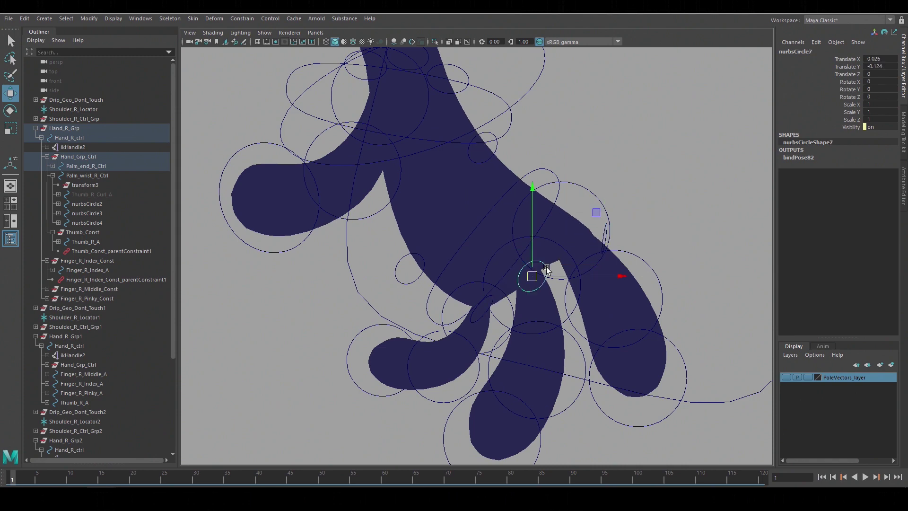
{"action": "left_click_drag", "start_coordinate": [547, 277], "coordinate": [568, 289]}
{"action": "scroll", "coordinate": [407, 223], "scroll_direction": "down", "scroll_amount": 4}
{"action": "left_click_drag", "start_coordinate": [452, 177], "coordinate": [460, 211]}
{"action": "middle_click_drag", "start_coordinate": [460, 211], "coordinate": [425, 208], "text": "alt"}
{"action": "left_click", "coordinate": [674, 208]}
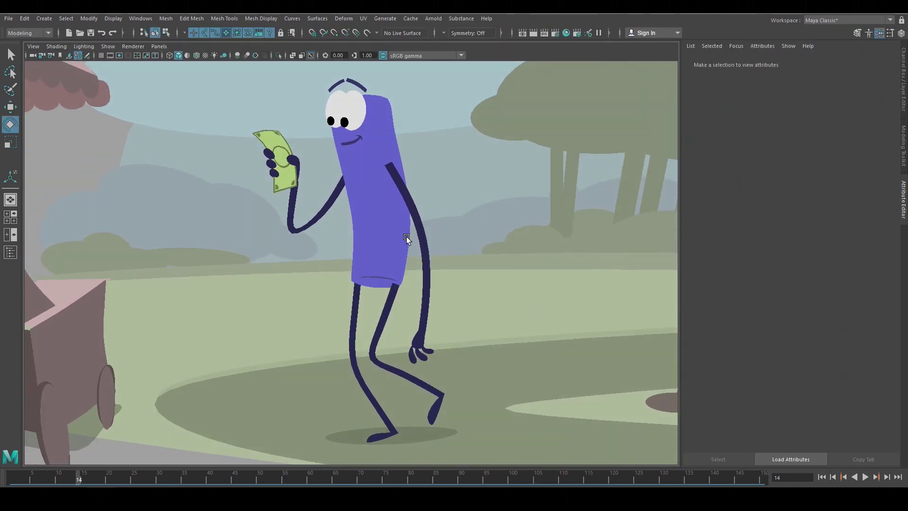
Change the material type of the character's body mesh to Surface Shader
{"action": "left_click", "coordinate": [406, 236]}
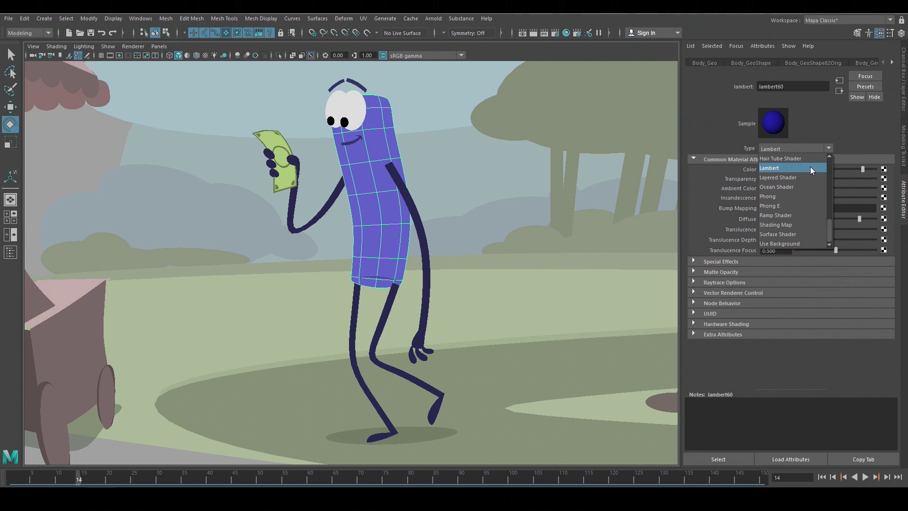
{"action": "left_click", "coordinate": [802, 233]}
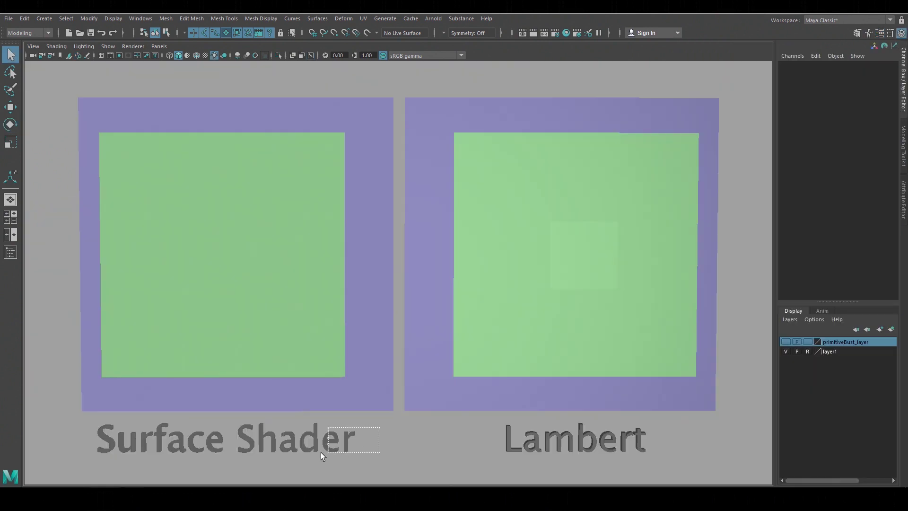
Examine the stacked Surface Shader planes from a low angle and from the front, including the small hidden plane
{"action": "left_click", "coordinate": [320, 451]}
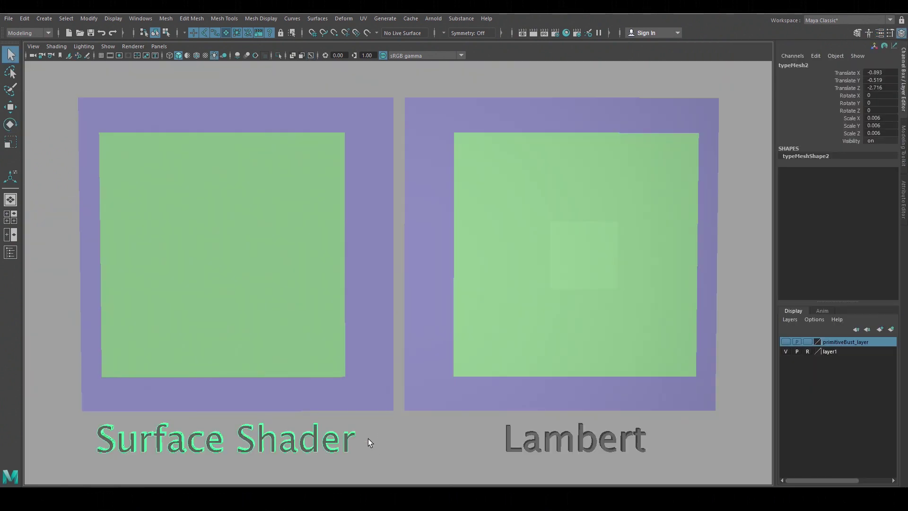
{"action": "left_click", "coordinate": [287, 329], "text": "shift"}
{"action": "left_click_drag", "start_coordinate": [286, 329], "coordinate": [281, 269], "text": "alt"}
{"action": "left_click", "coordinate": [321, 181]}
{"action": "middle_click_drag", "start_coordinate": [307, 256], "coordinate": [416, 249], "text": "alt"}
{"action": "right_click_drag", "start_coordinate": [401, 280], "coordinate": [512, 281], "text": "alt"}
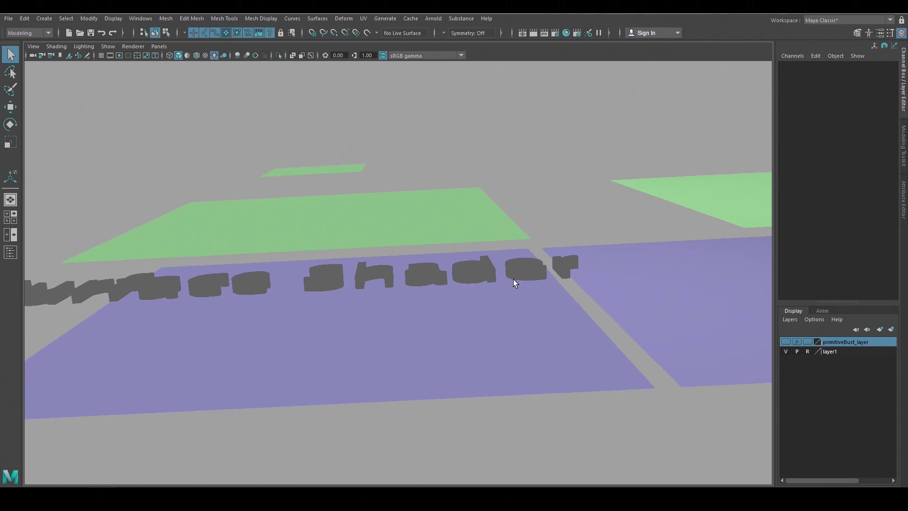
{"action": "left_click_drag", "start_coordinate": [448, 242], "coordinate": [406, 304], "text": "alt"}
{"action": "left_click", "coordinate": [328, 238]}
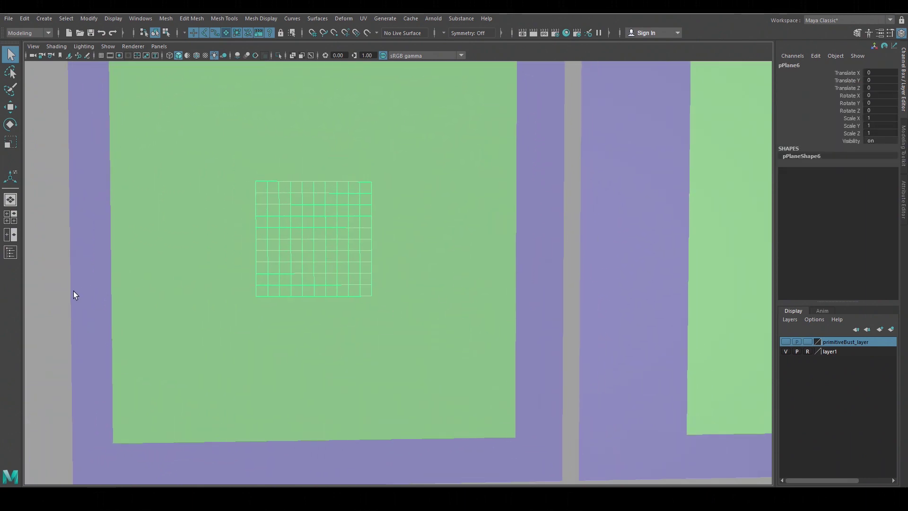
{"action": "left_click", "coordinate": [336, 337]}
{"action": "right_click_drag", "start_coordinate": [336, 337], "coordinate": [269, 352], "text": "alt"}
Examine the Lambert planes from the side and front to compare how their shading separates the layers
{"action": "left_click", "coordinate": [638, 327]}
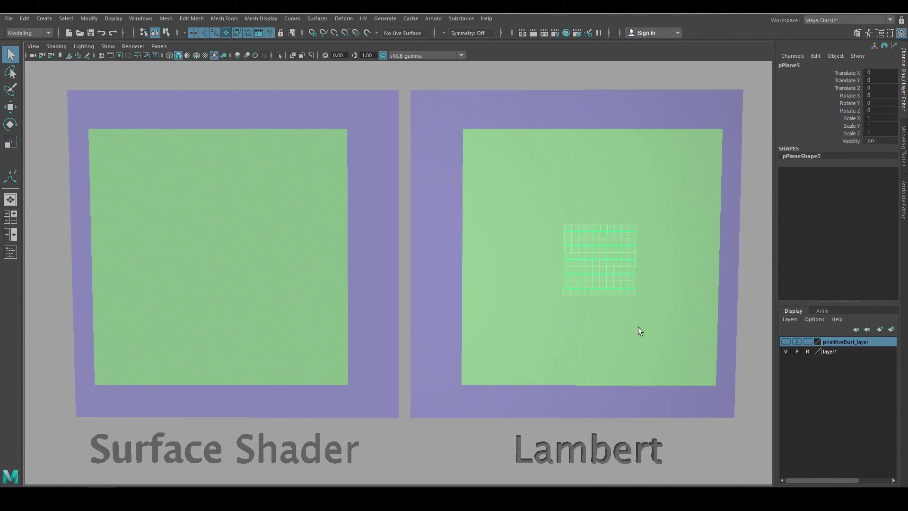
{"action": "left_click_drag", "start_coordinate": [748, 305], "coordinate": [679, 263], "text": "alt"}
{"action": "left_click", "coordinate": [665, 200]}
{"action": "right_click_drag", "start_coordinate": [665, 201], "coordinate": [523, 196], "text": "alt"}
{"action": "left_click_drag", "start_coordinate": [523, 196], "coordinate": [604, 306], "text": "alt"}
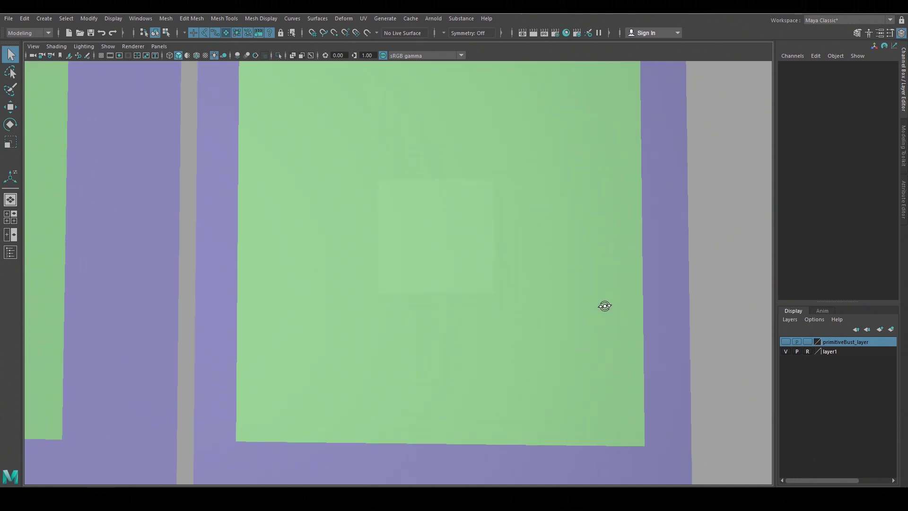
{"action": "right_click_drag", "start_coordinate": [604, 306], "coordinate": [473, 293], "text": "alt"}
{"action": "middle_click_drag", "start_coordinate": [473, 293], "coordinate": [569, 292], "text": "alt"}
{"action": "right_click_drag", "start_coordinate": [569, 292], "coordinate": [530, 286], "text": "alt"}
{"action": "left_click_drag", "start_coordinate": [586, 282], "coordinate": [614, 279], "text": "alt"}
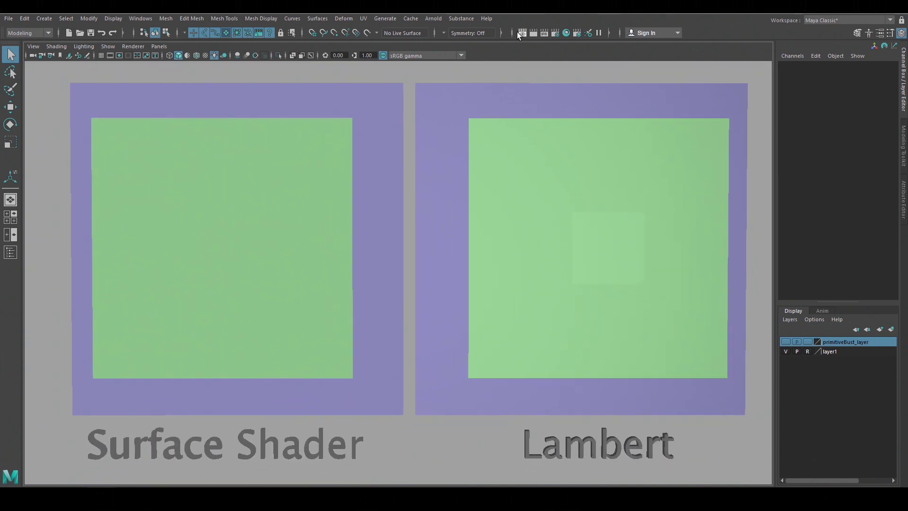
Render the Surface Shader and Lambert comparison with Arnold, once with only the planes and once with the primitive busts displayed
{"action": "left_click", "coordinate": [434, 18]}
{"action": "left_click", "coordinate": [447, 44]}
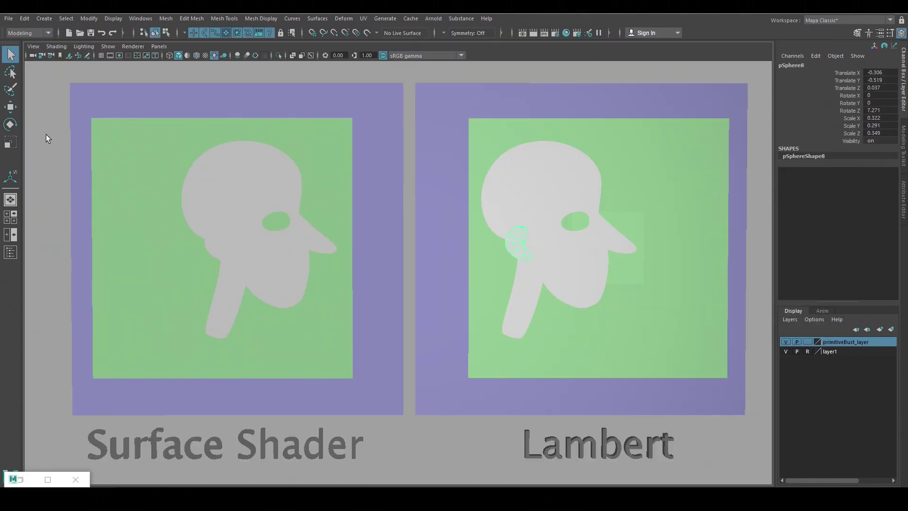
{"action": "left_click", "coordinate": [44, 138]}
{"action": "left_click", "coordinate": [434, 19]}
{"action": "left_click", "coordinate": [453, 45]}
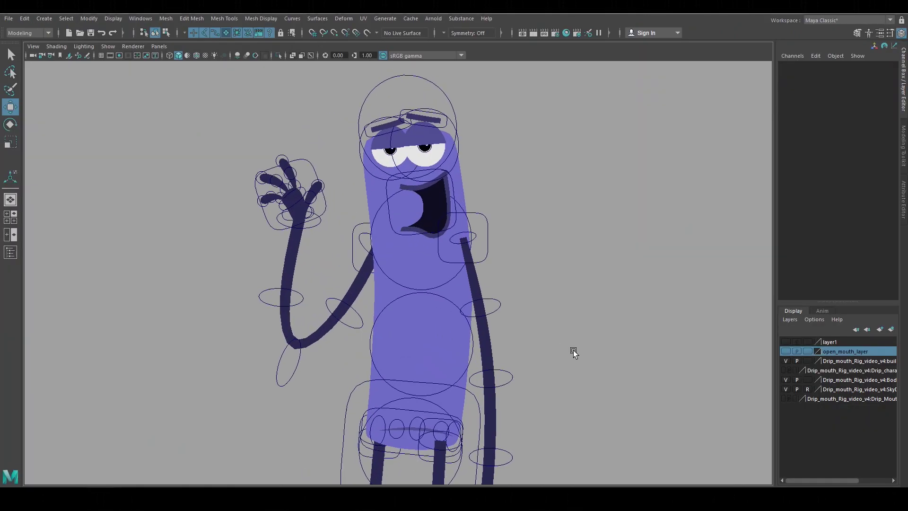
Adjust the pose of the purple character's raised arm and upper body with the hand, eye and head rig controls
{"action": "left_click", "coordinate": [298, 206]}
{"action": "left_click", "coordinate": [441, 126]}
{"action": "key", "text": "w"}
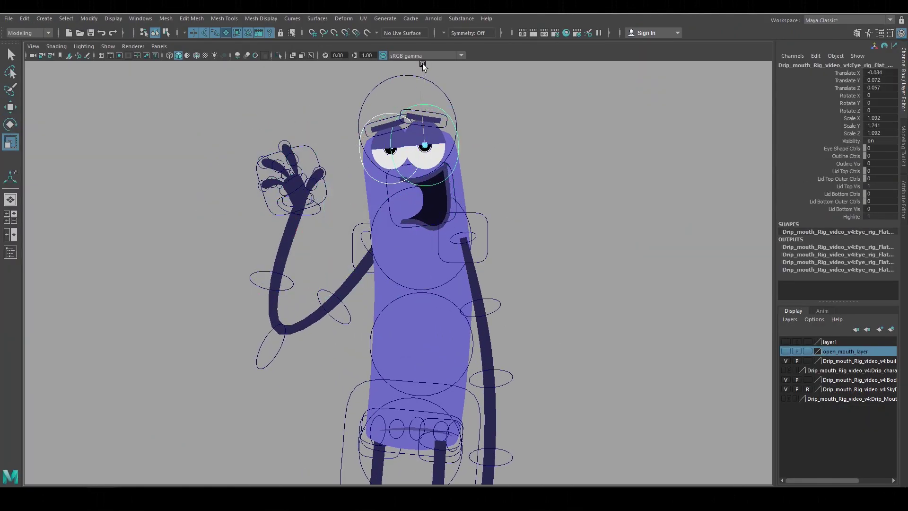
{"action": "left_click", "coordinate": [405, 122]}
{"action": "key", "text": "e"}
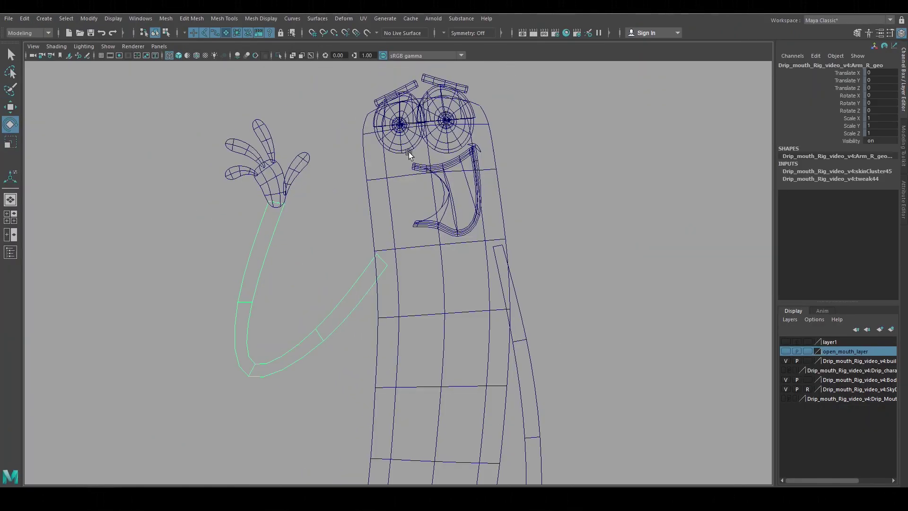
Examine the purple character's eye, raised hand and body meshes in wireframe and clear the selection
{"action": "left_click", "coordinate": [409, 151]}
{"action": "left_click", "coordinate": [284, 175]}
{"action": "left_click", "coordinate": [500, 198]}
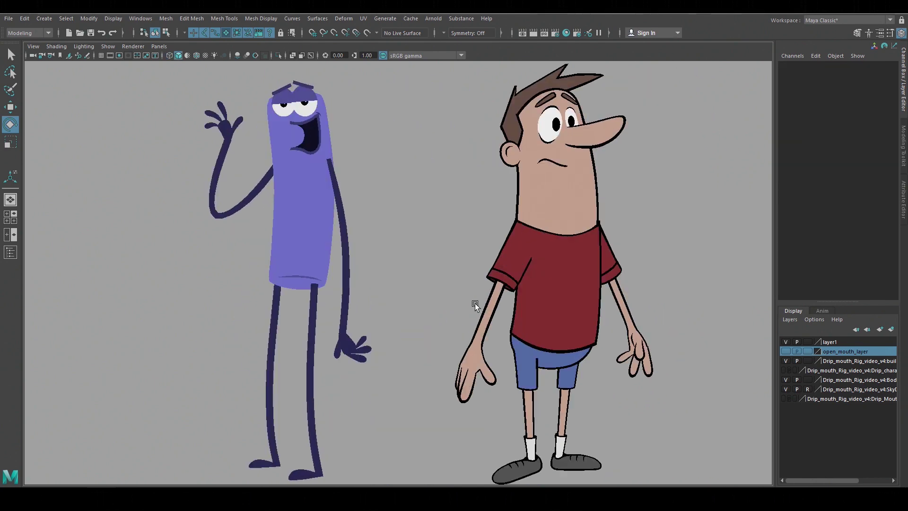
Compare the outlined character in the red shirt with the purple character, and deselect its open mouth mesh to view both faces
{"action": "middle_click_drag", "start_coordinate": [477, 304], "coordinate": [356, 300], "text": "alt"}
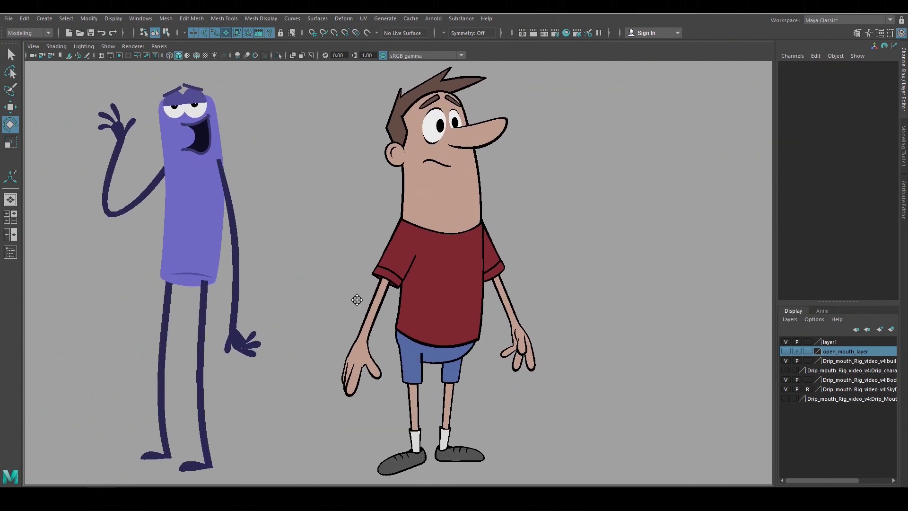
{"action": "right_click_drag", "start_coordinate": [388, 267], "coordinate": [660, 222], "text": "alt"}
{"action": "middle_click_drag", "start_coordinate": [660, 222], "coordinate": [758, 297], "text": "alt"}
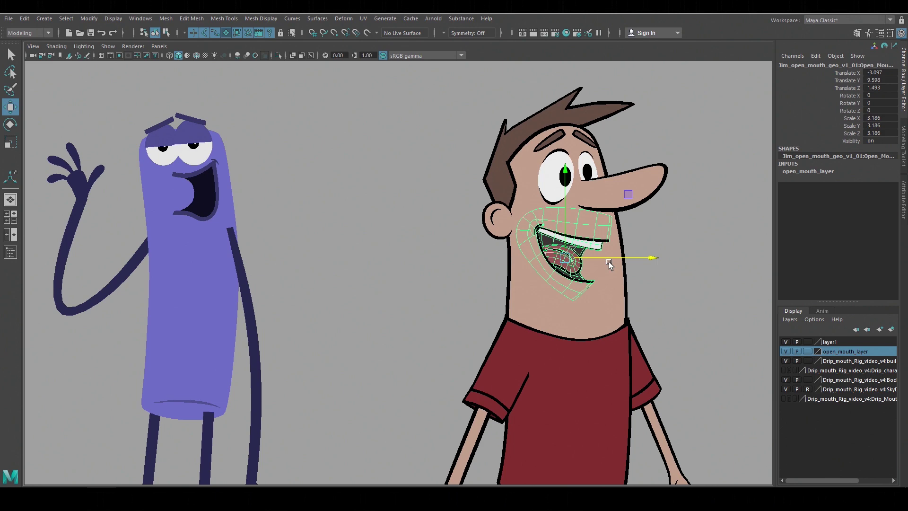
{"action": "left_click", "coordinate": [416, 286]}
{"action": "right_click_drag", "start_coordinate": [416, 289], "coordinate": [461, 303], "text": "alt"}
{"action": "middle_click_drag", "start_coordinate": [461, 303], "coordinate": [500, 321], "text": "alt"}
{"action": "right_click_drag", "start_coordinate": [500, 320], "coordinate": [451, 303], "text": "alt"}
{"action": "scroll", "coordinate": [440, 308], "scroll_direction": "down", "scroll_amount": 6}
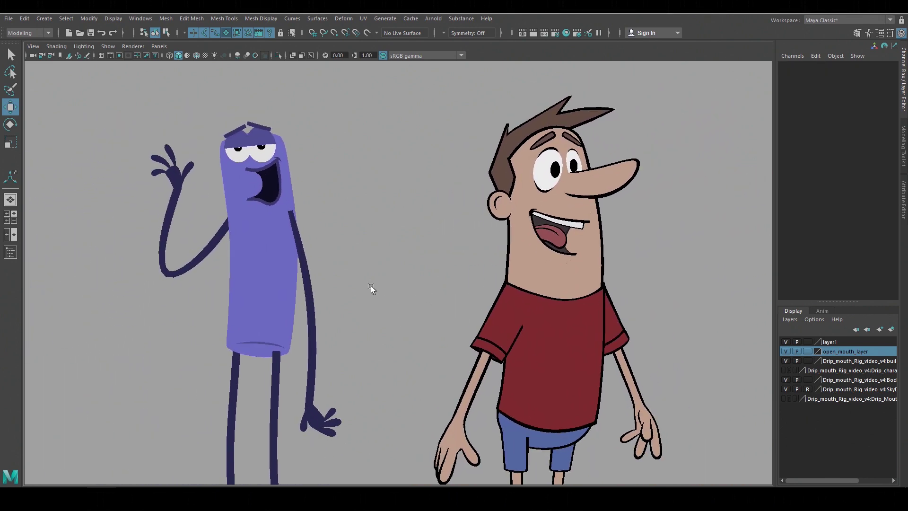